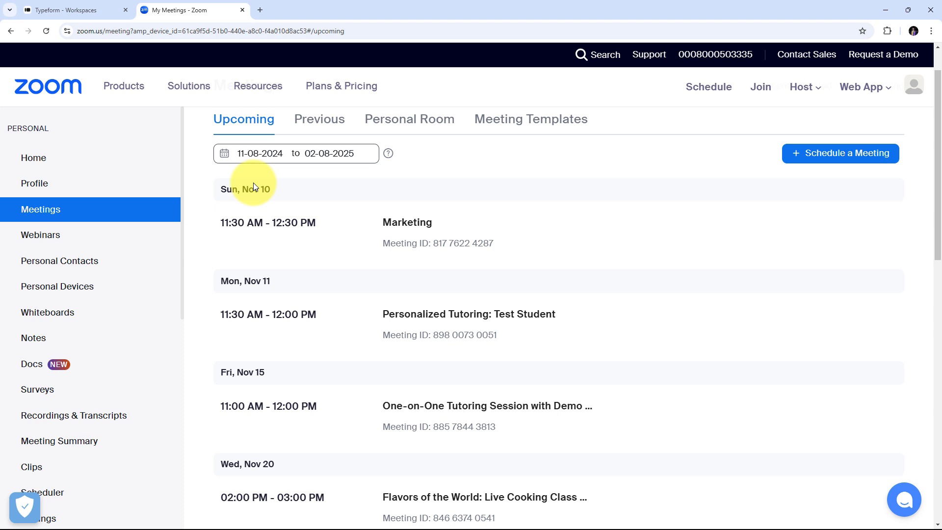
Step: Switch back and forth between the Typeform workspace and the Zoom upcoming meetings list
click(74, 10)
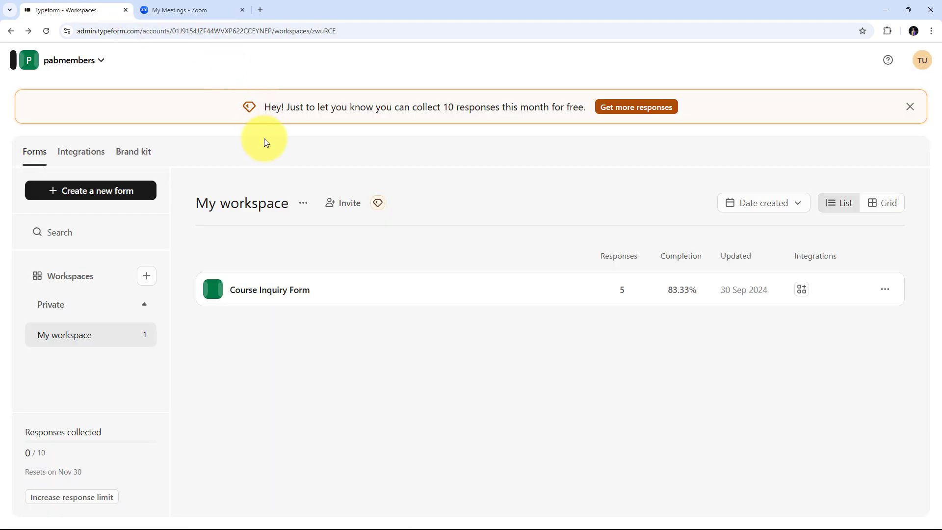
click(217, 9)
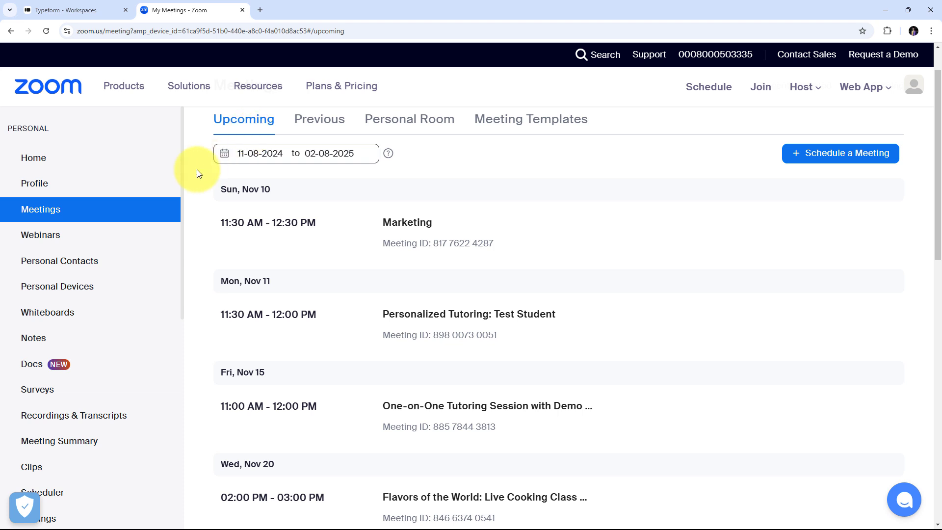
click(71, 11)
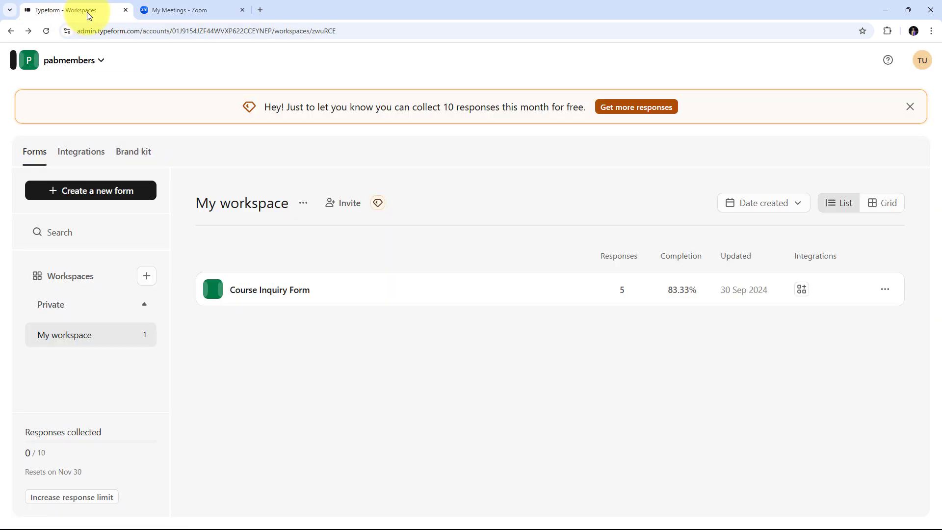
click(161, 11)
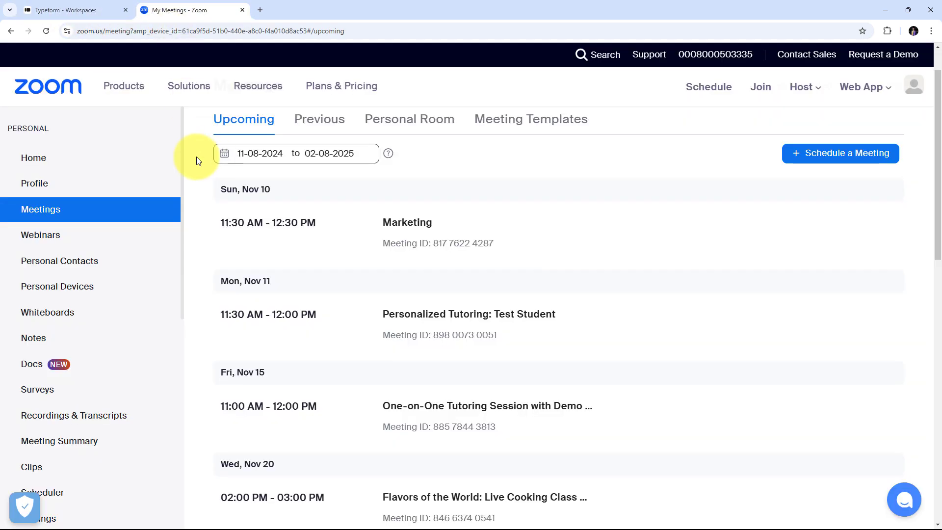
click(66, 5)
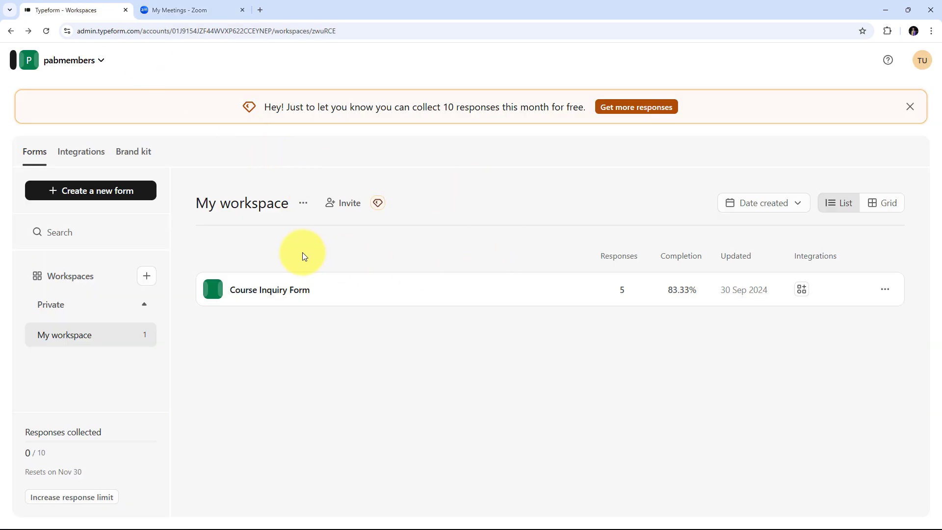
click(187, 3)
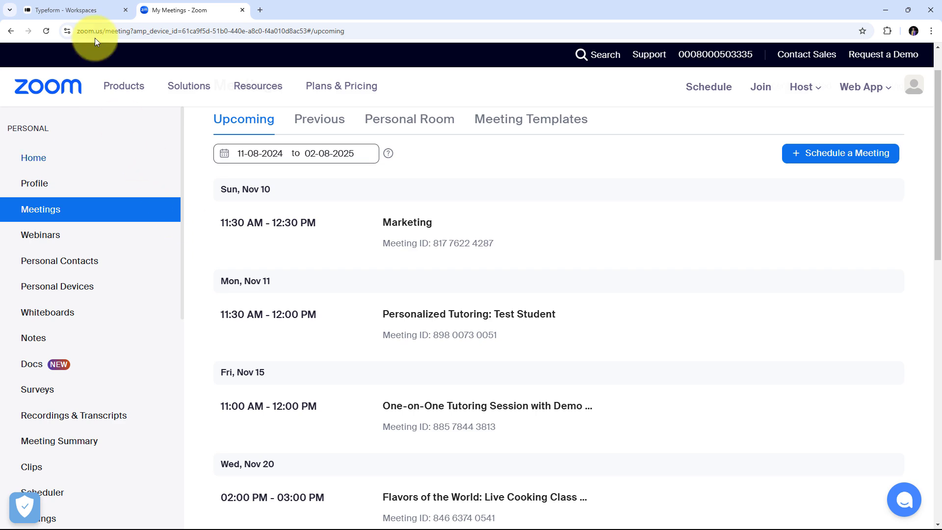
click(79, 9)
click(191, 9)
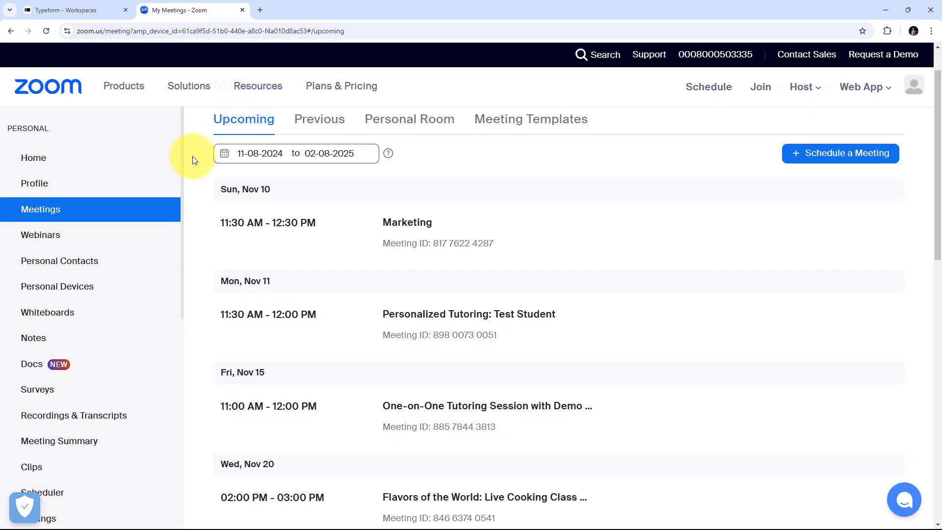
click(113, 16)
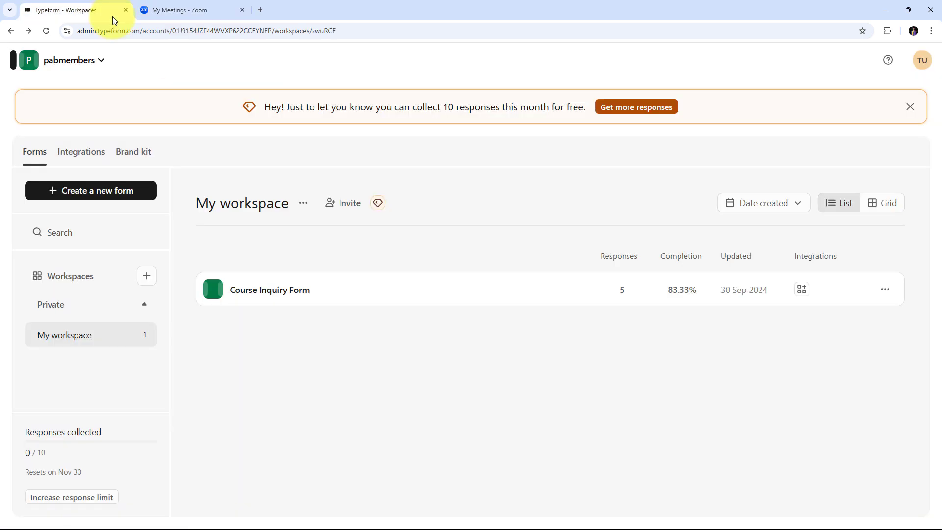
click(194, 10)
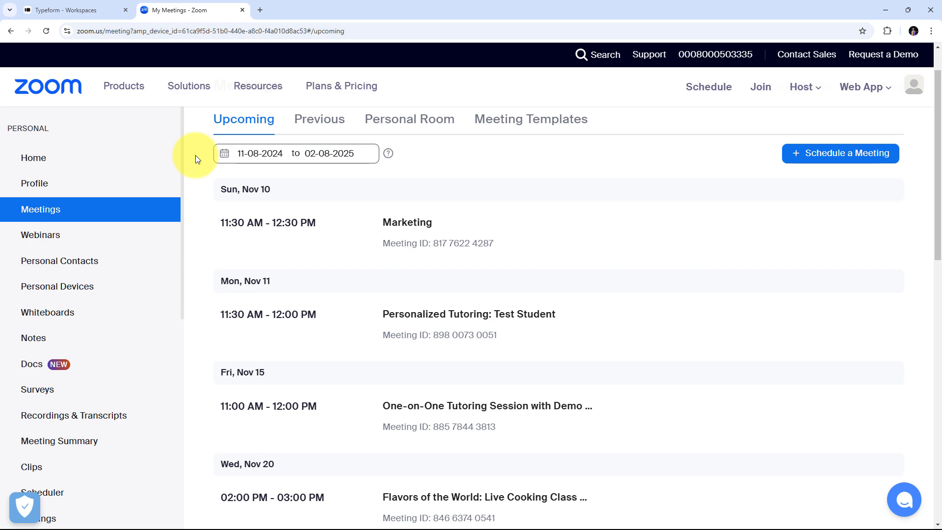
Step: Load pabbly.com/connect in a new browser tab
click(259, 15)
text(pa)
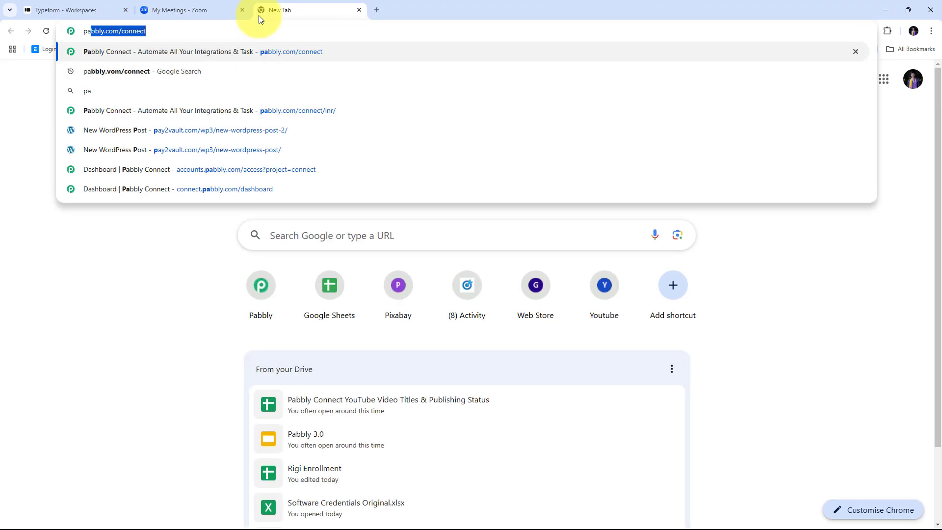
text(bbly.co)
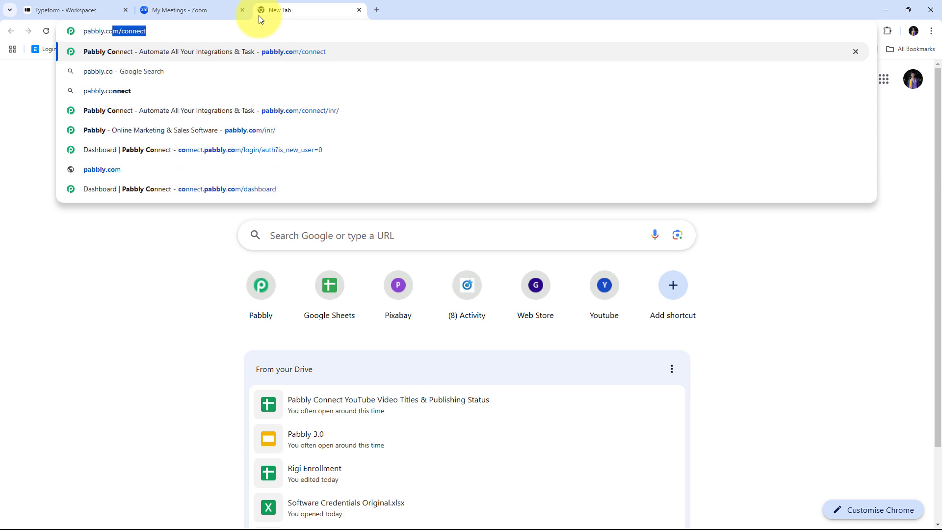
text(m/connect)
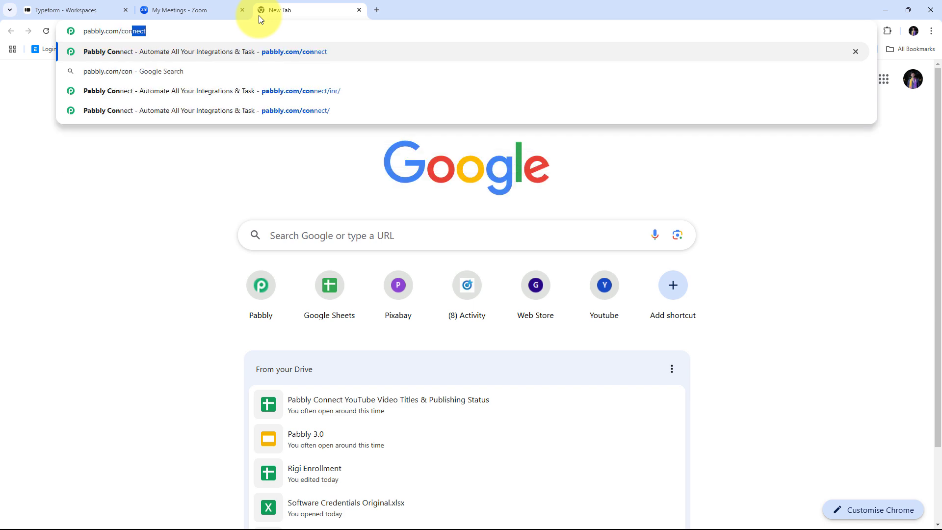
key(Return)
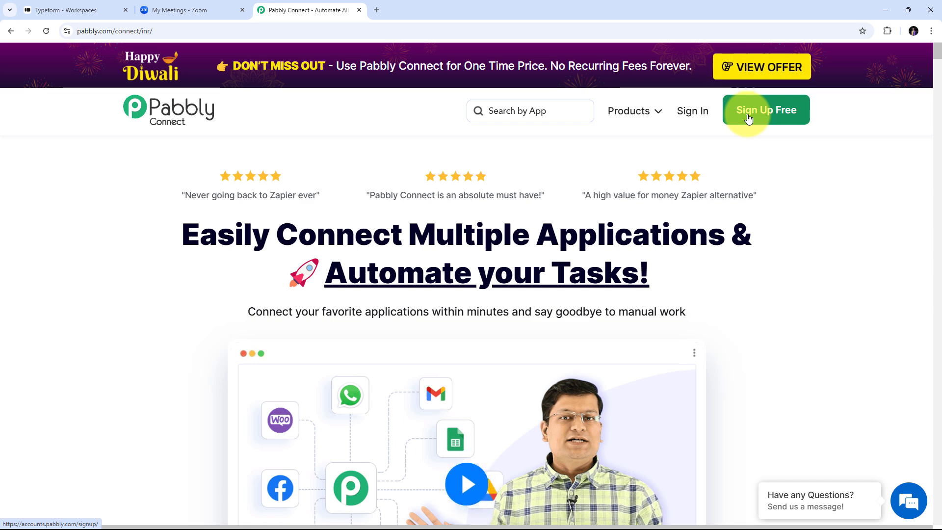
Step: Sign in to Pabbly and open Pabbly Connect from the All Pabbly Apps list
click(695, 119)
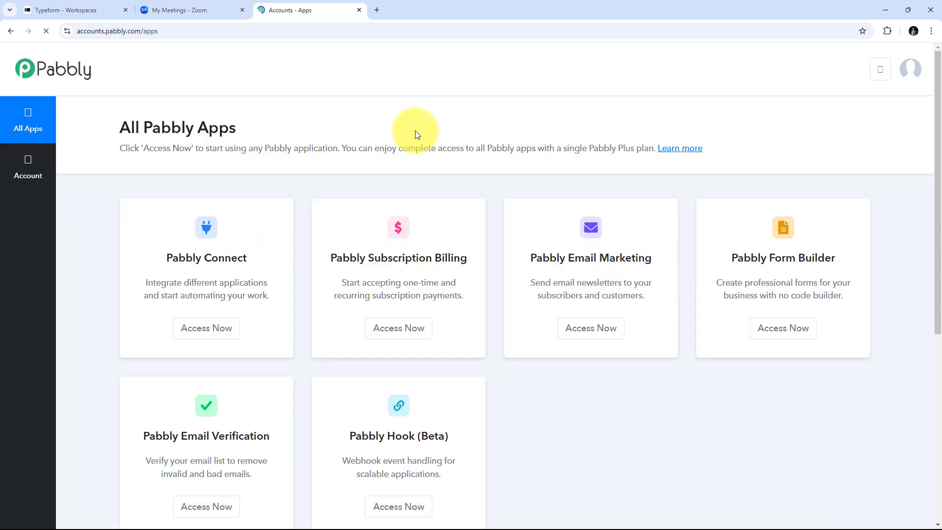
scroll(149, 212, down, 2)
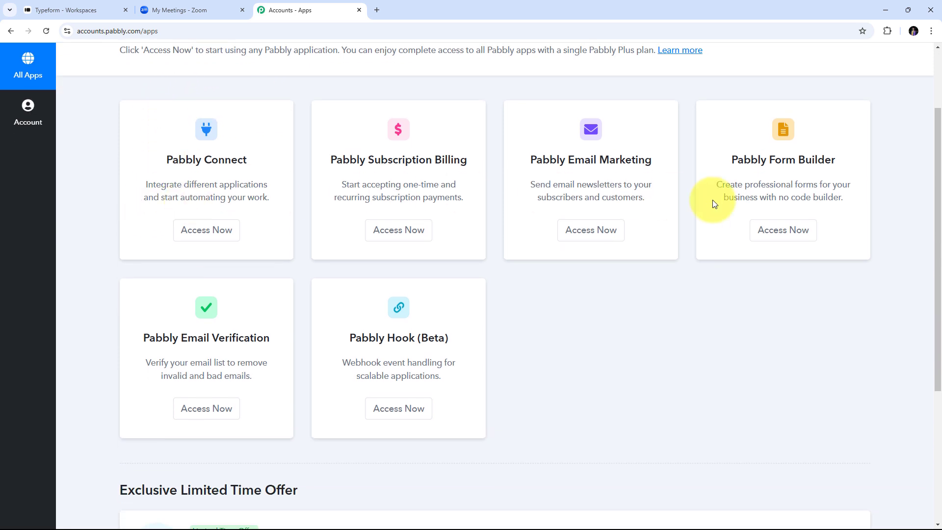
scroll(199, 320, up, 2)
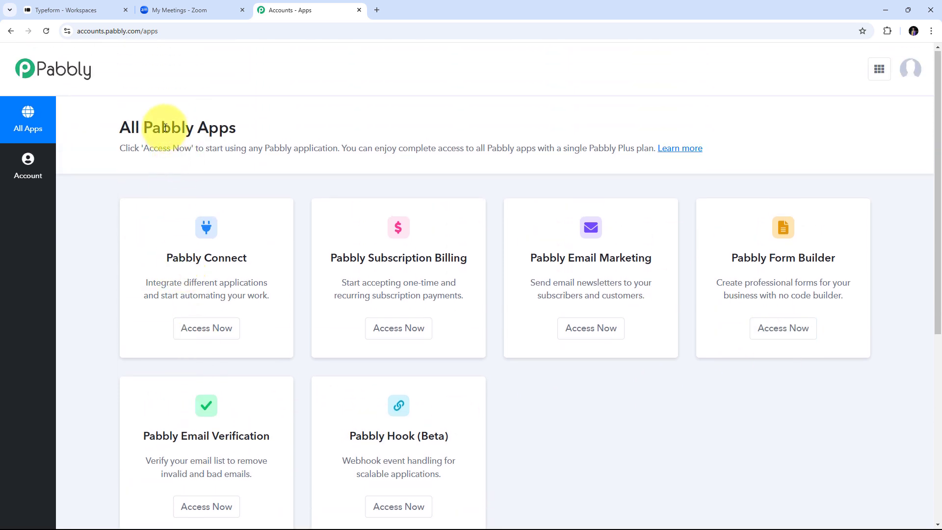
scroll(162, 127, down, 1)
drag(166, 211, 265, 211)
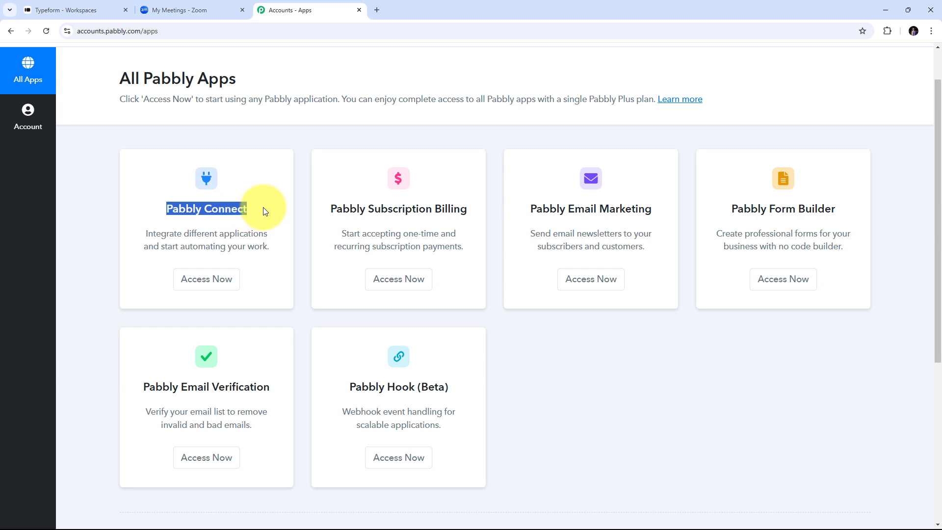
click(201, 286)
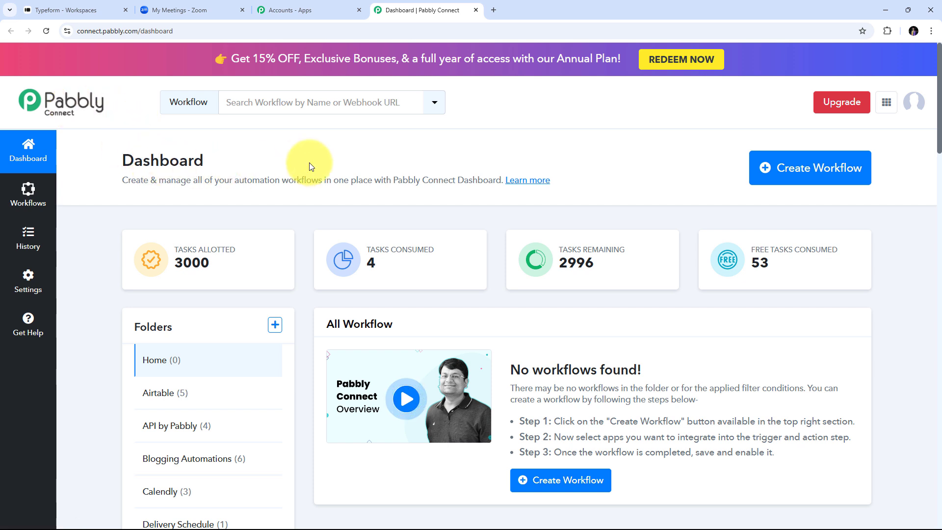
Step: Create the workflow 'Add Zoom Meeting Registrant on Tyepform Submission', keeping the Home folder
click(800, 173)
click(335, 255)
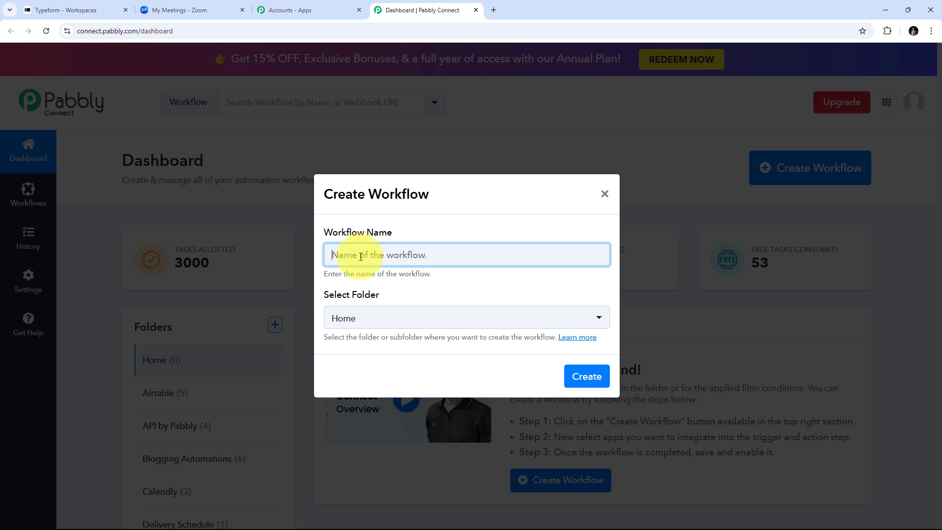
text(Add Zoom Meeting Registrant on Tyepform Submission)
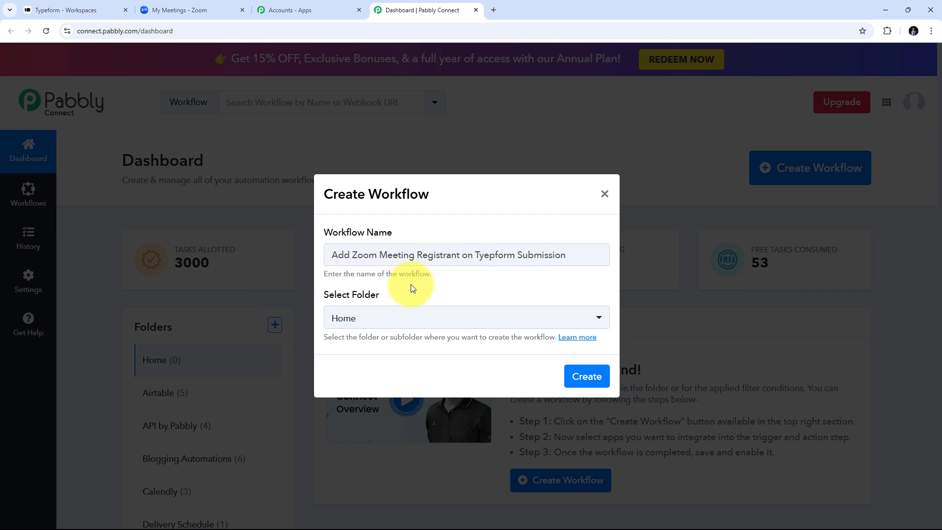
click(584, 385)
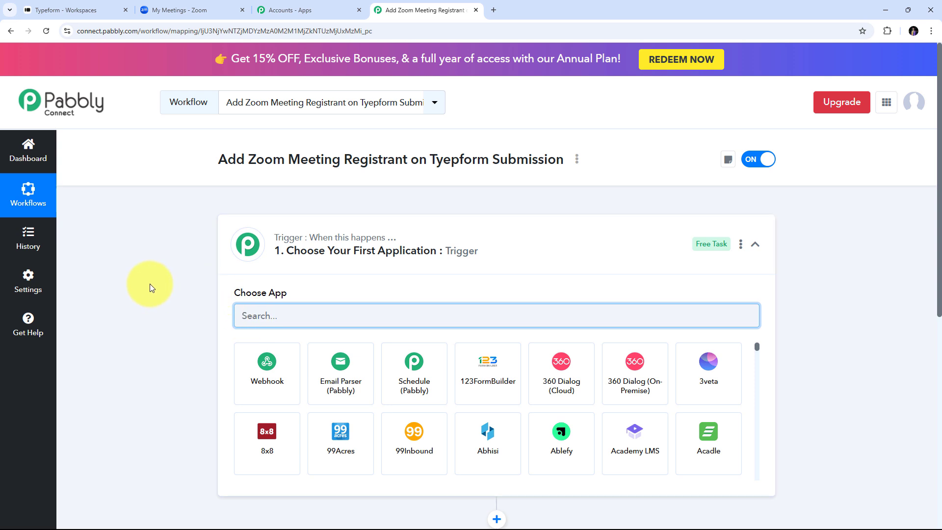
Step: Choose Typeform as the trigger app and New Entry as its trigger event
scroll(285, 245, down, 2)
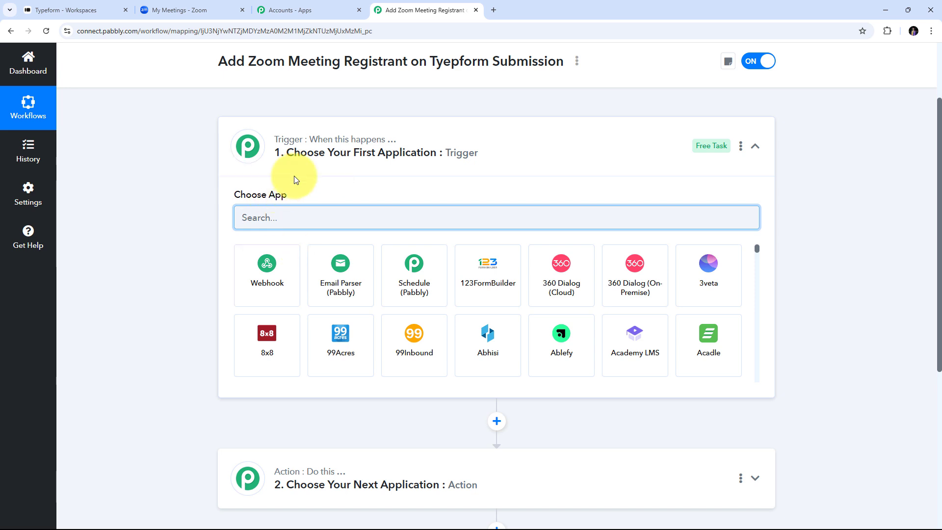
mouse_move(294, 477)
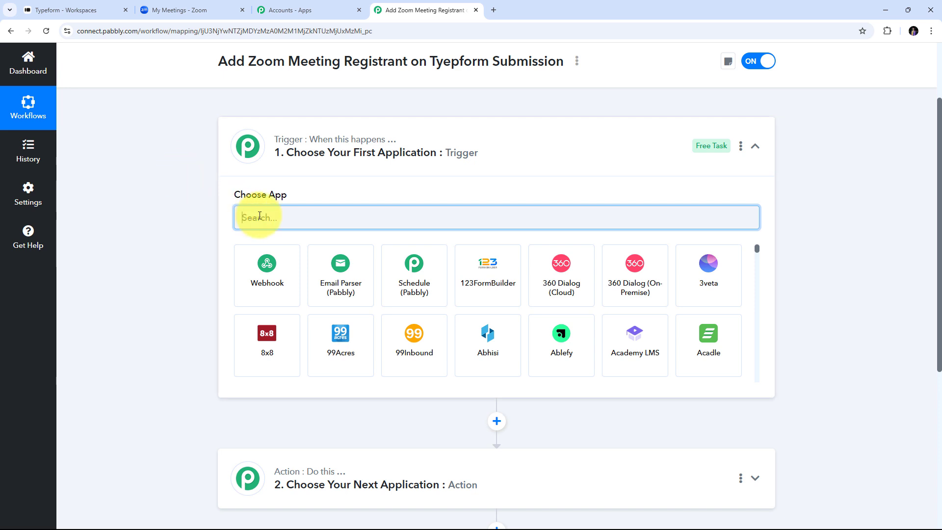
text(Typ)
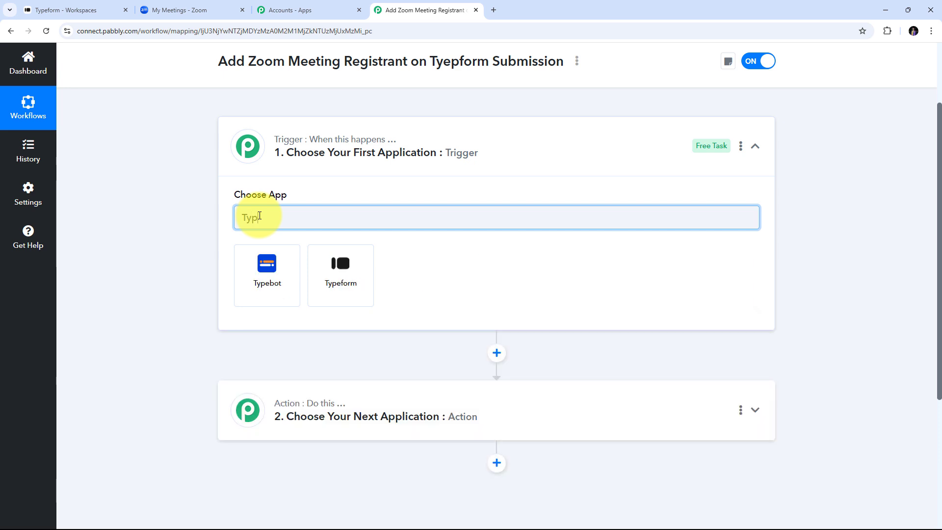
text(eform)
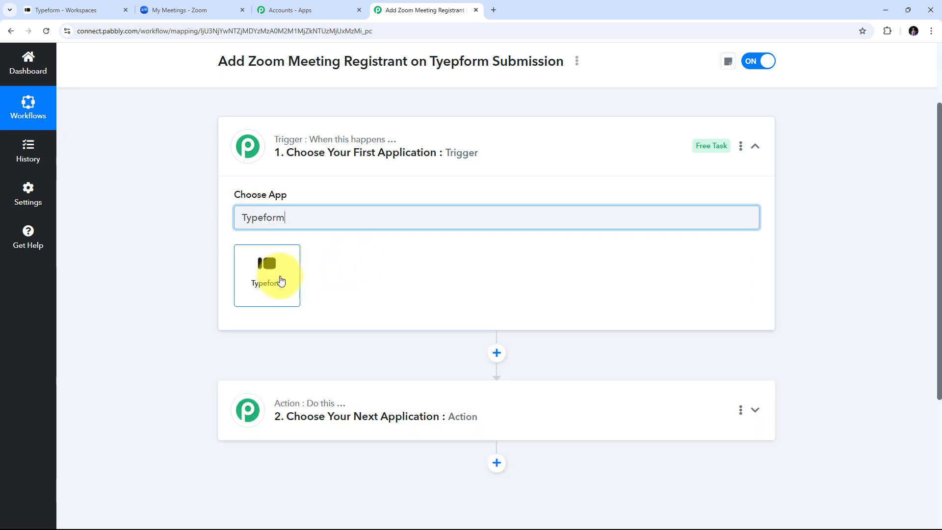
click(274, 279)
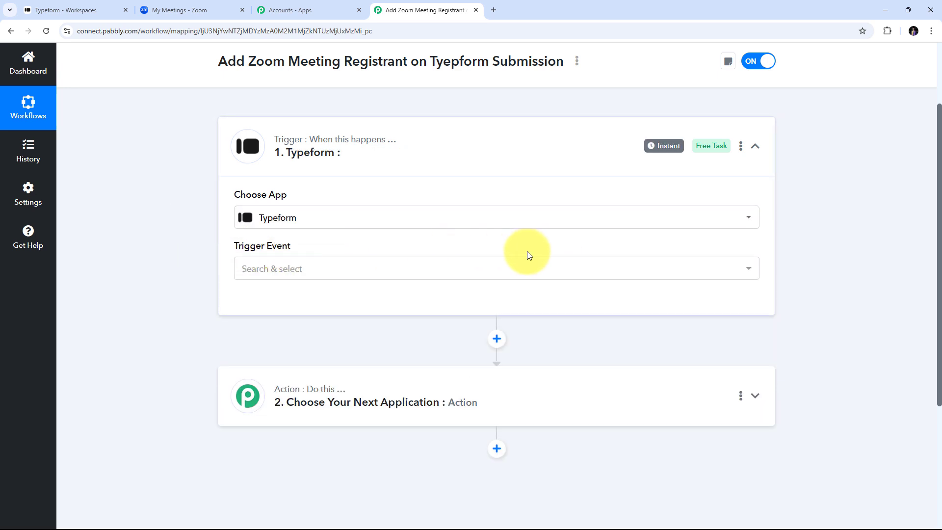
click(425, 272)
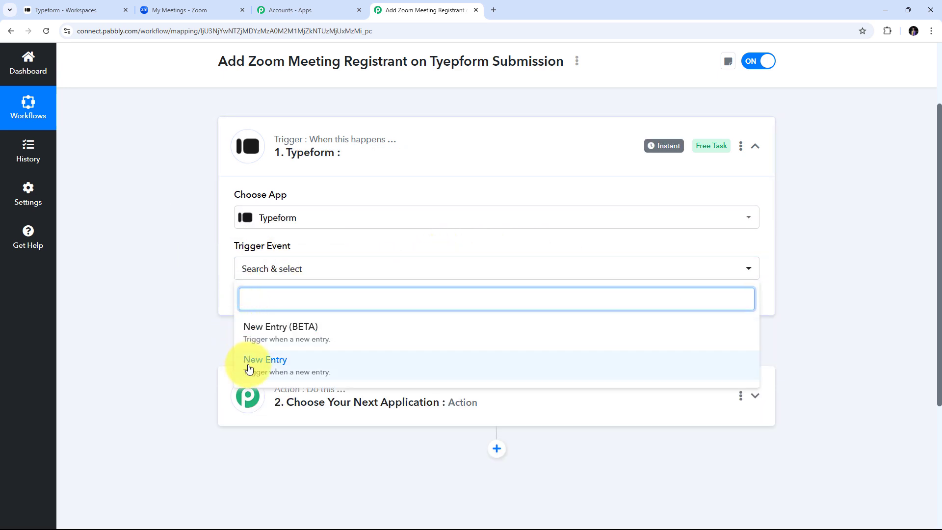
click(305, 368)
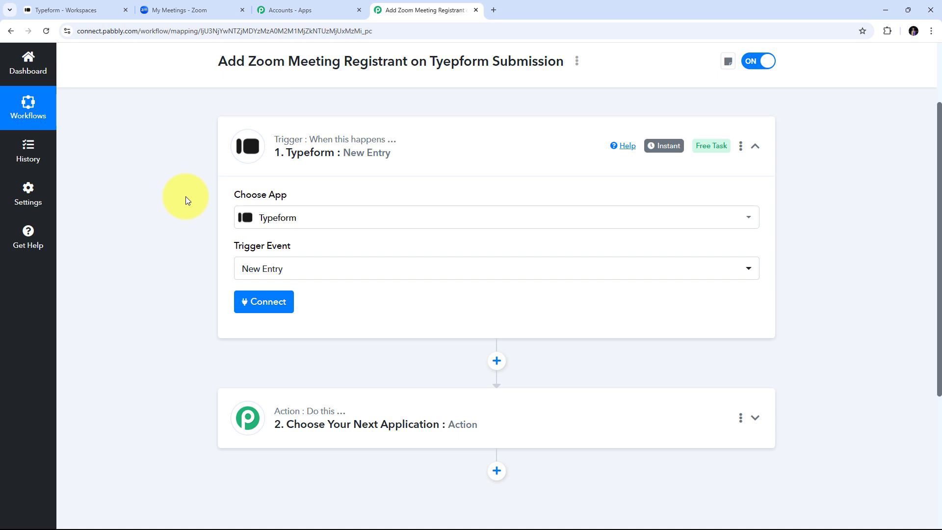
Step: Add a new Typeform connection and accept access in the Typeform authorization popup
click(261, 304)
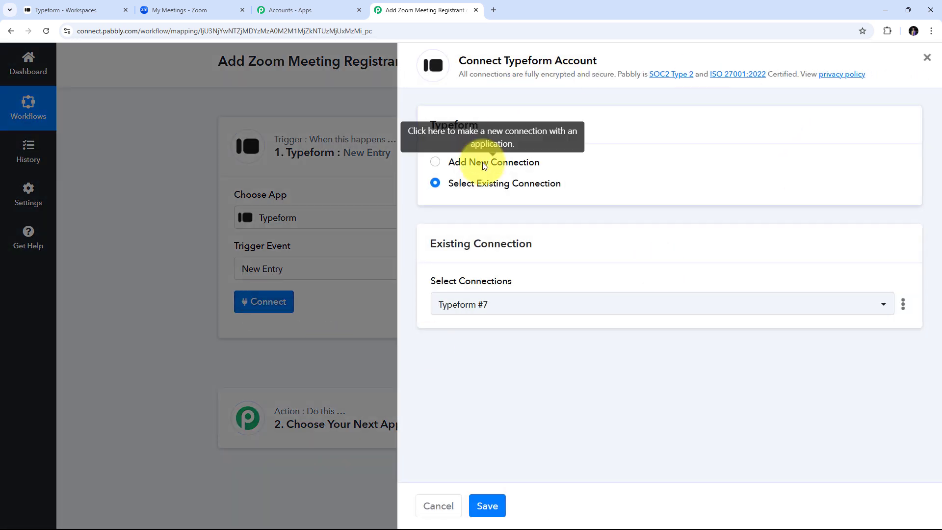
click(482, 162)
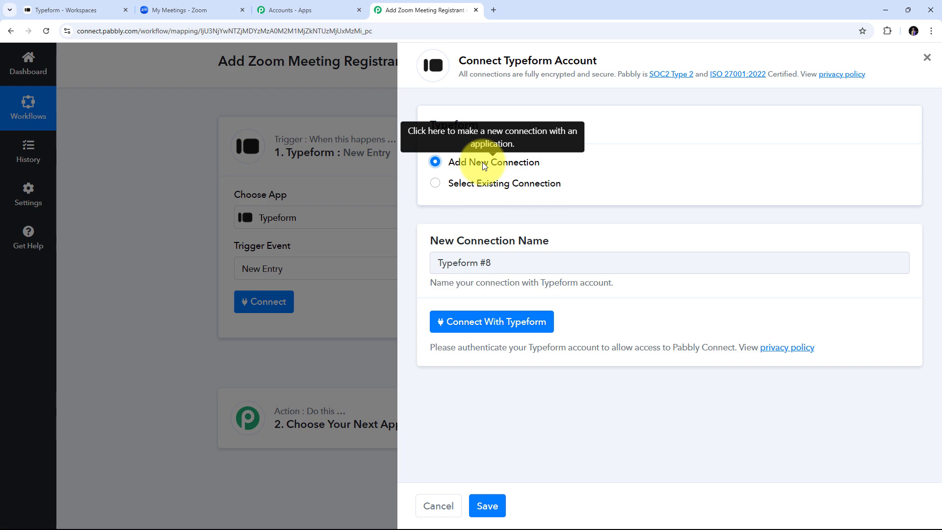
click(491, 328)
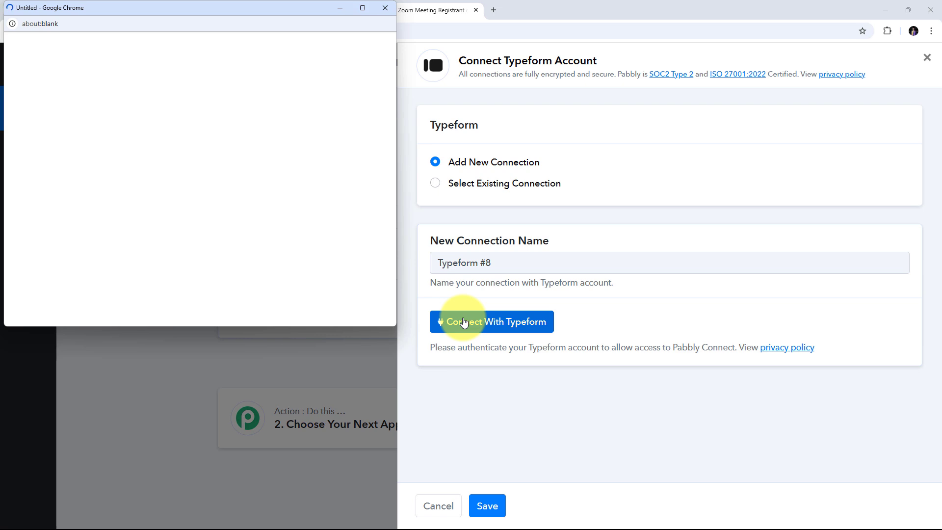
scroll(307, 185, down, 10)
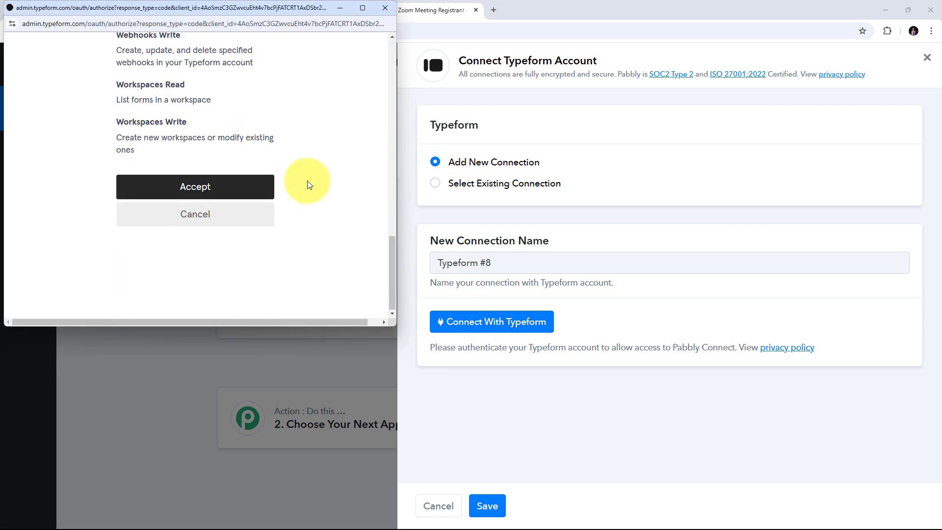
click(202, 187)
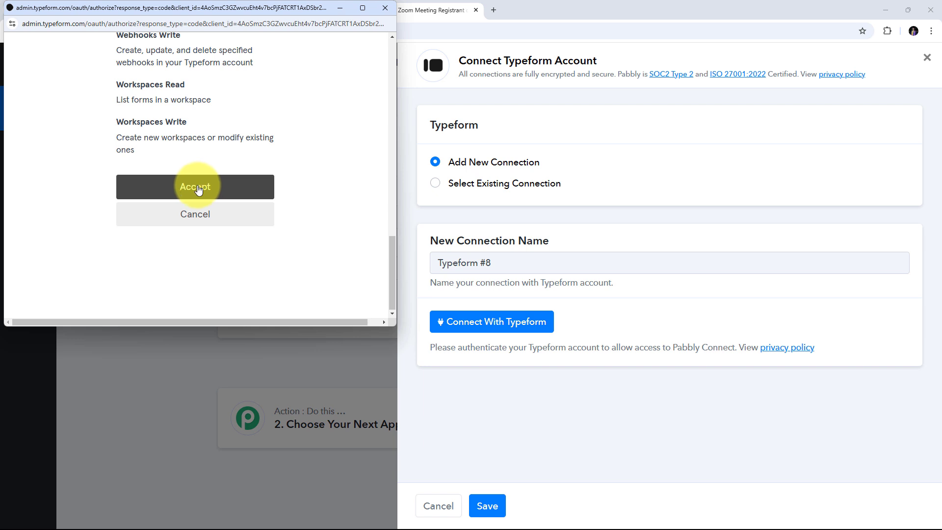
click(197, 188)
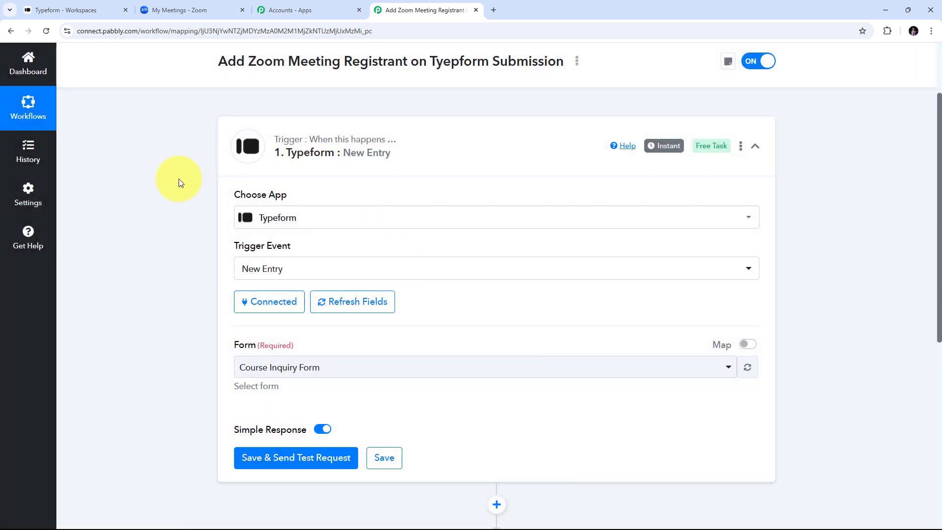
Step: Select Course Inquiry Form as the trigger form, then save and send a test request
scroll(178, 179, down, 2)
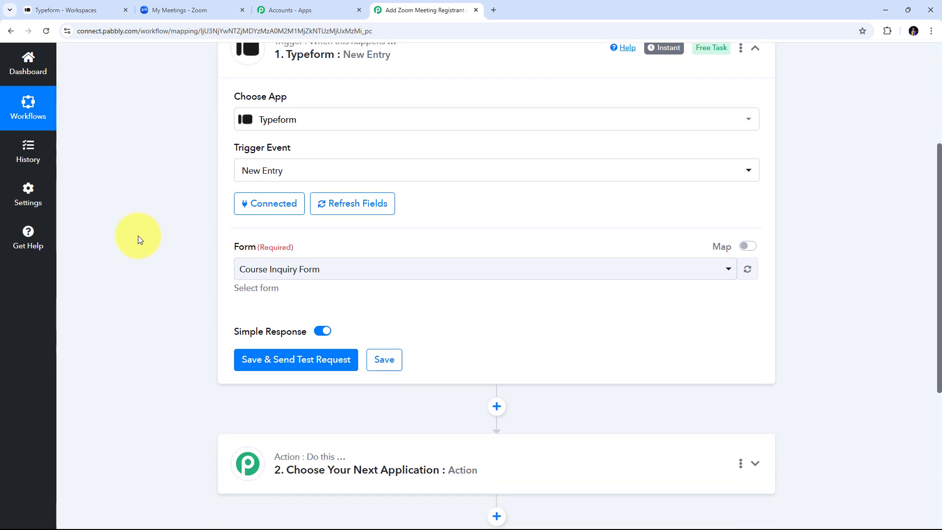
scroll(213, 195, down, 2)
scroll(236, 157, up, 1)
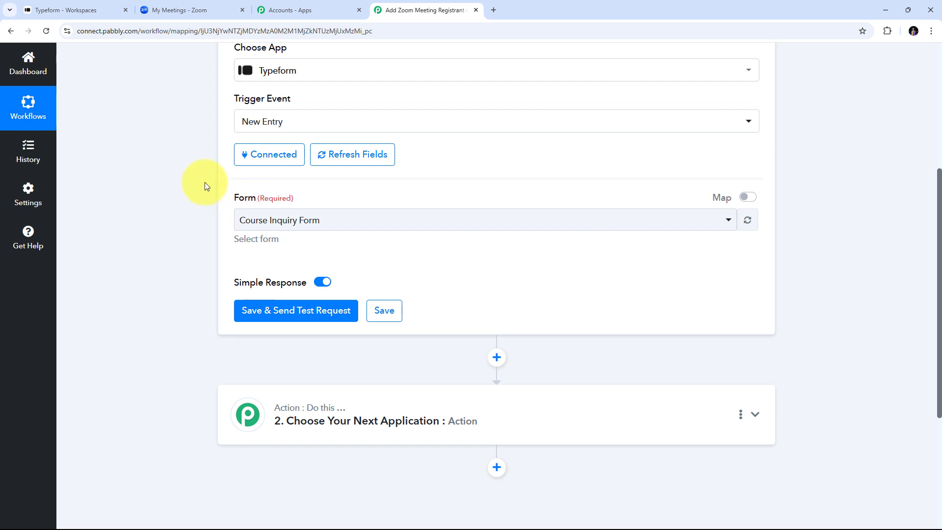
click(455, 226)
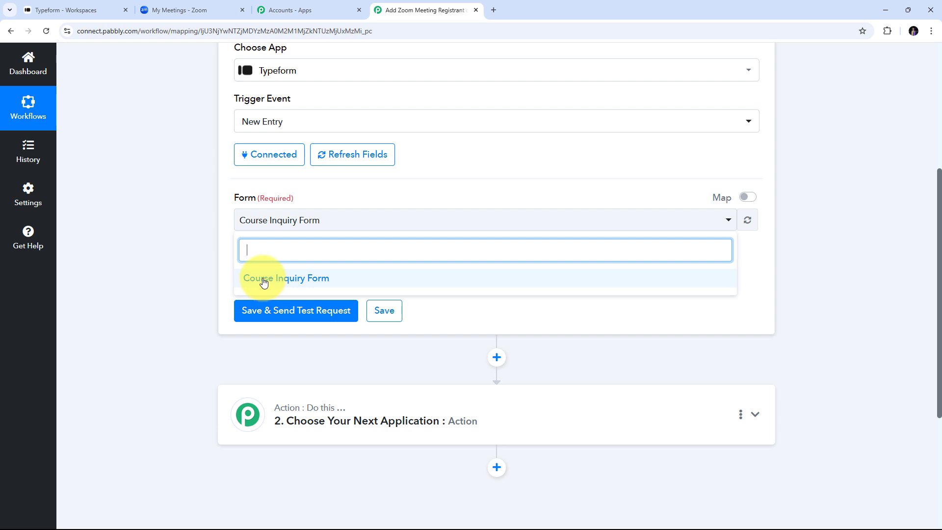
click(316, 278)
scroll(448, 259, up, 2)
scroll(448, 259, down, 4)
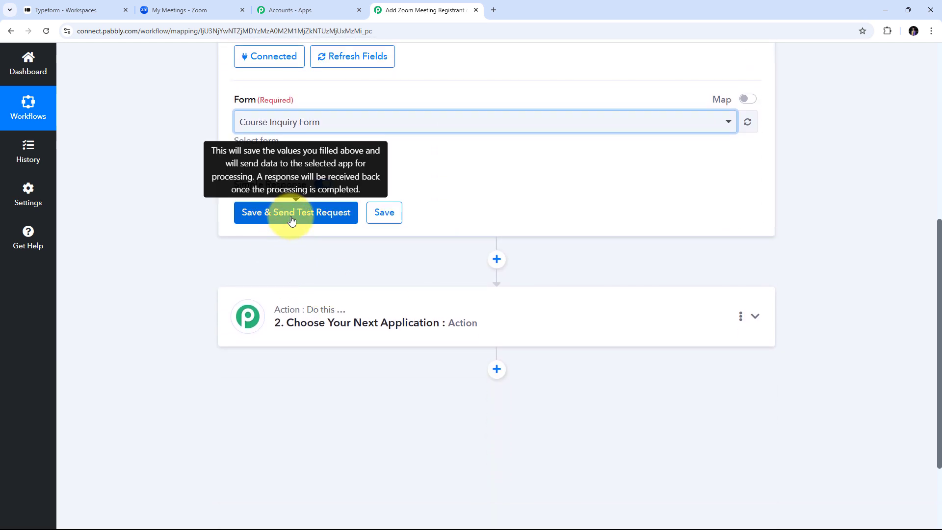
click(292, 213)
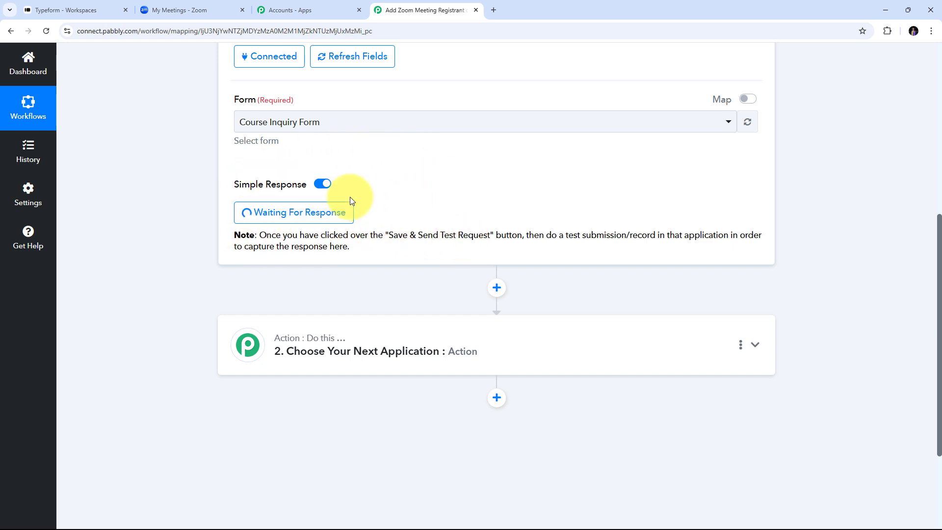
Step: Copy the Course Inquiry Form's public link from its Share tab in Typeform
click(62, 11)
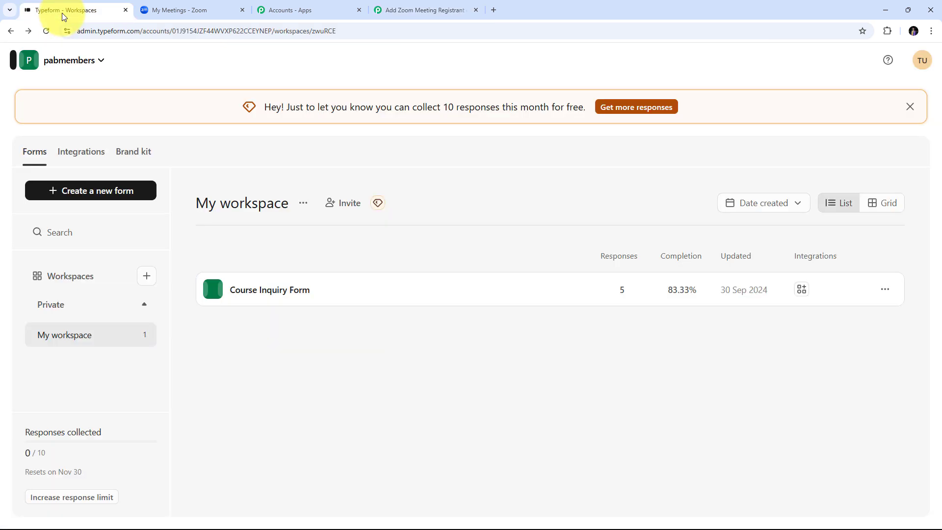
click(267, 294)
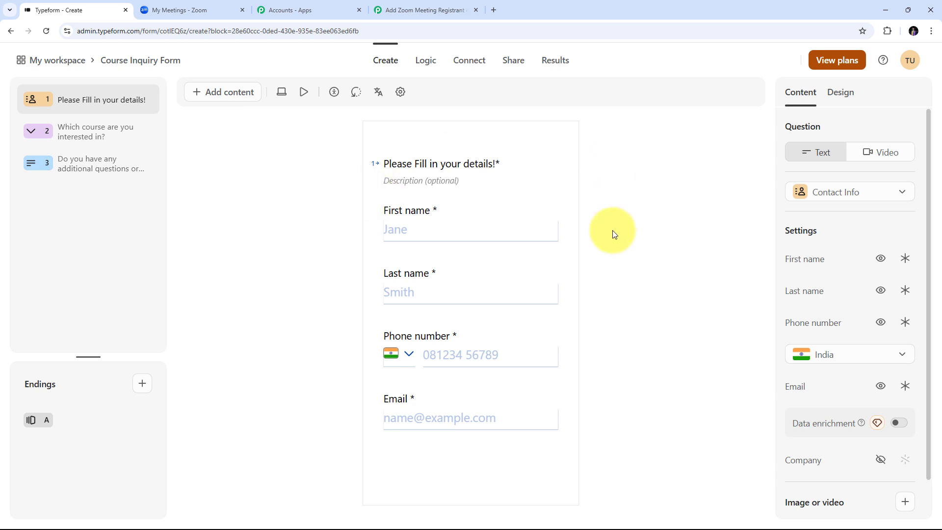
click(511, 61)
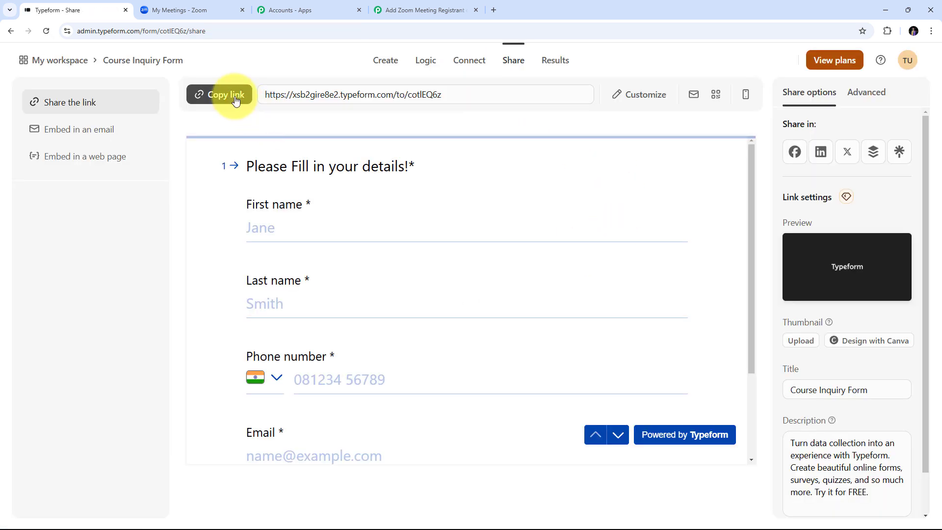
click(218, 94)
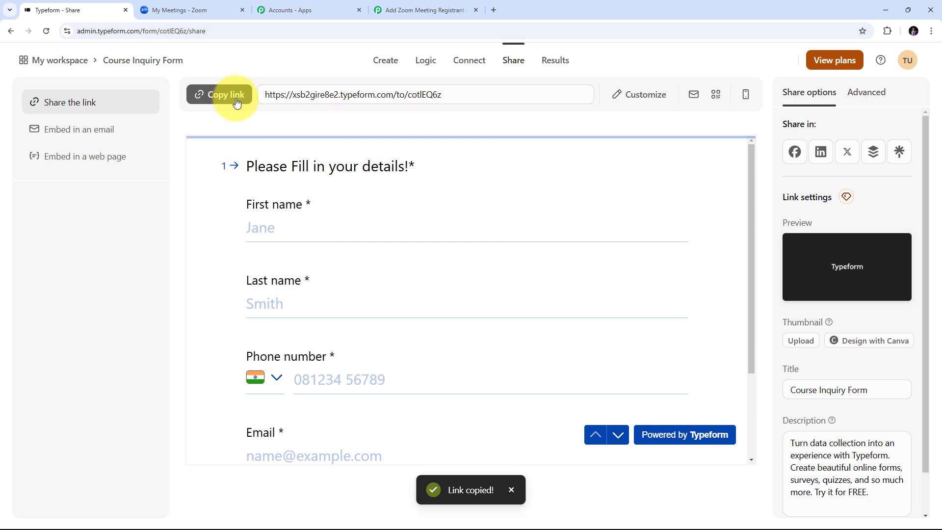
click(496, 12)
Step: Load the pasted form link and enter the contact's first name, last name, phone and email
key(ctrl+v)
key(Return)
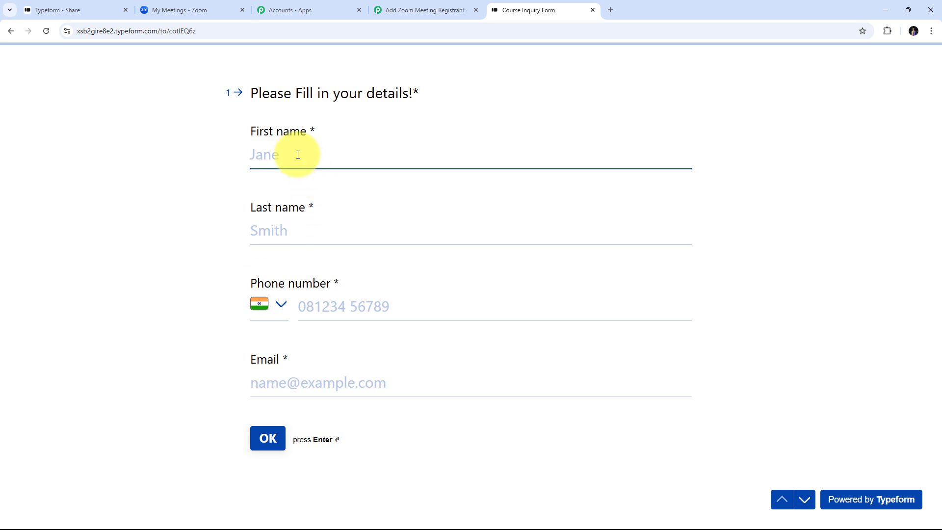
text(Micheal)
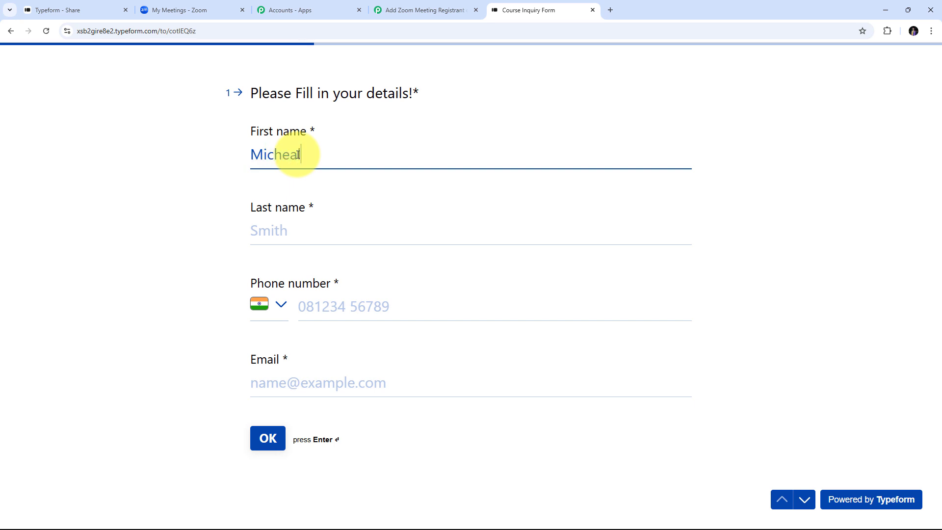
key(Tab)
text(Ka)
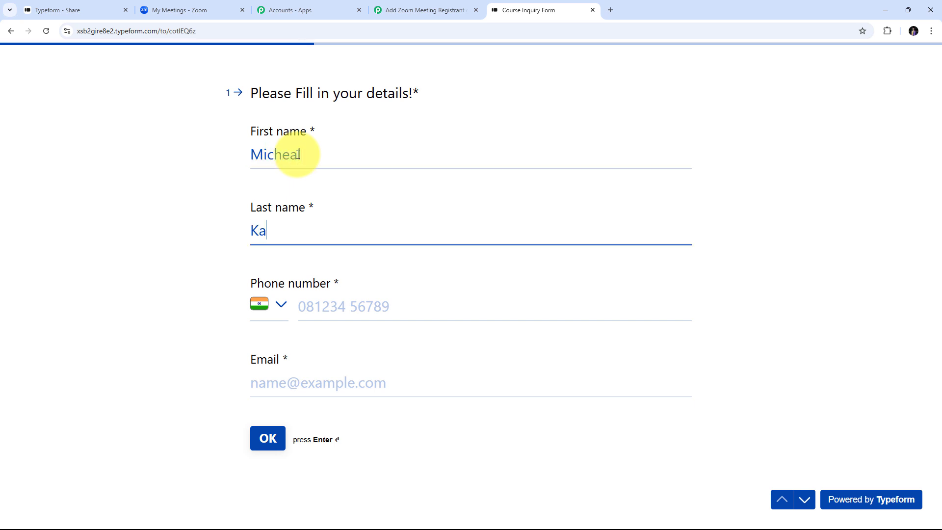
key(Tab)
key(Tab)
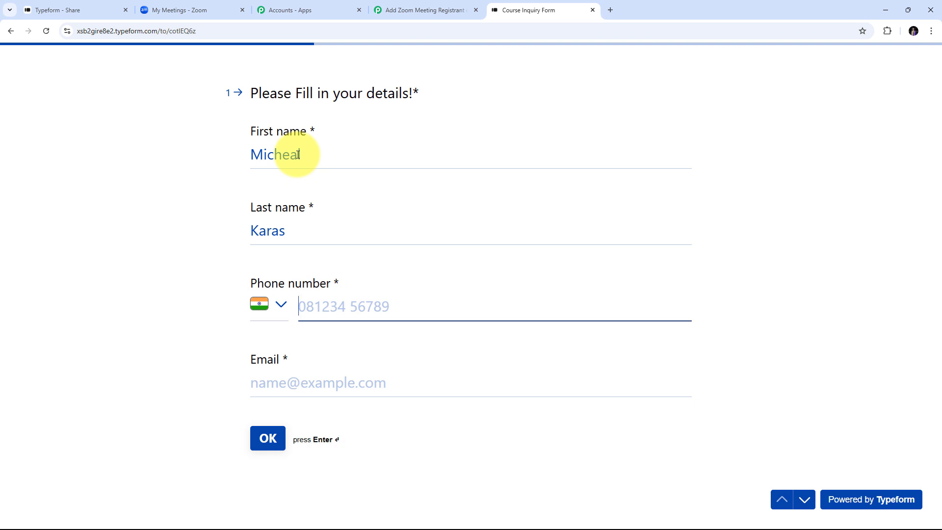
text(969)
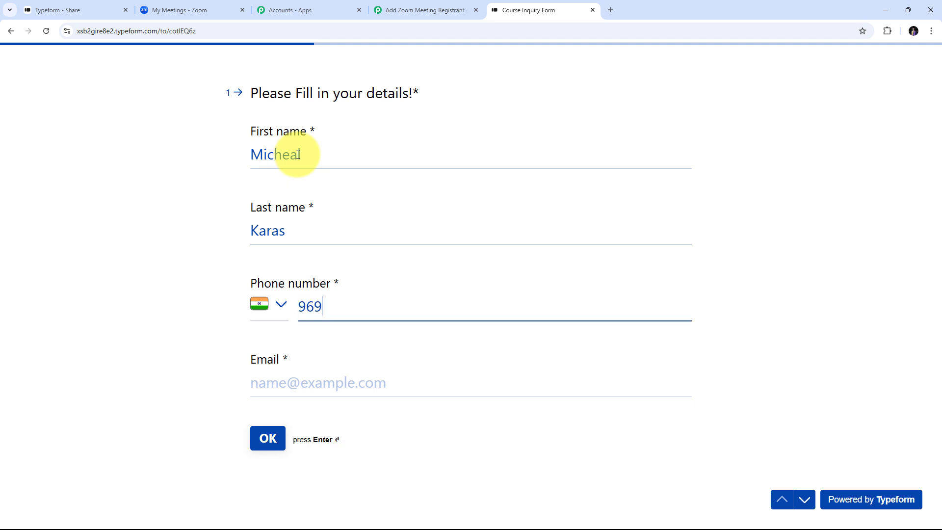
text(69 69696)
click(299, 382)
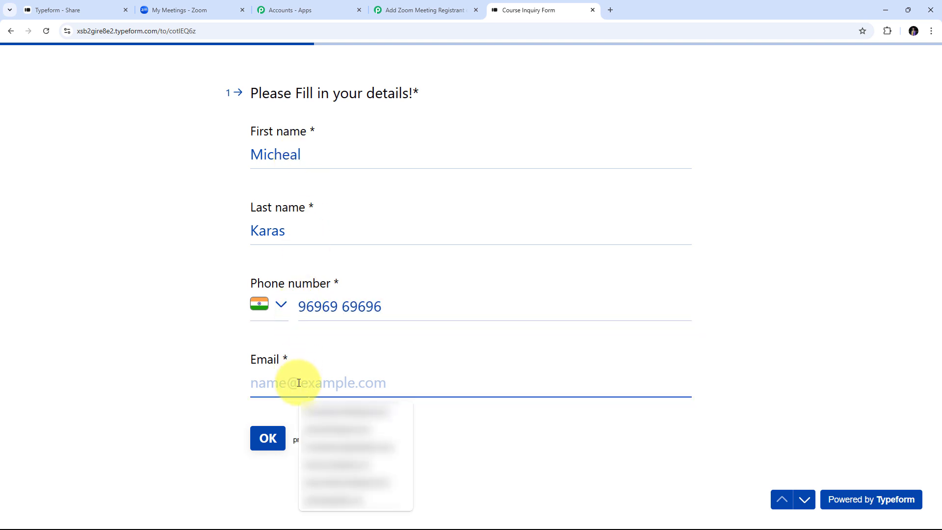
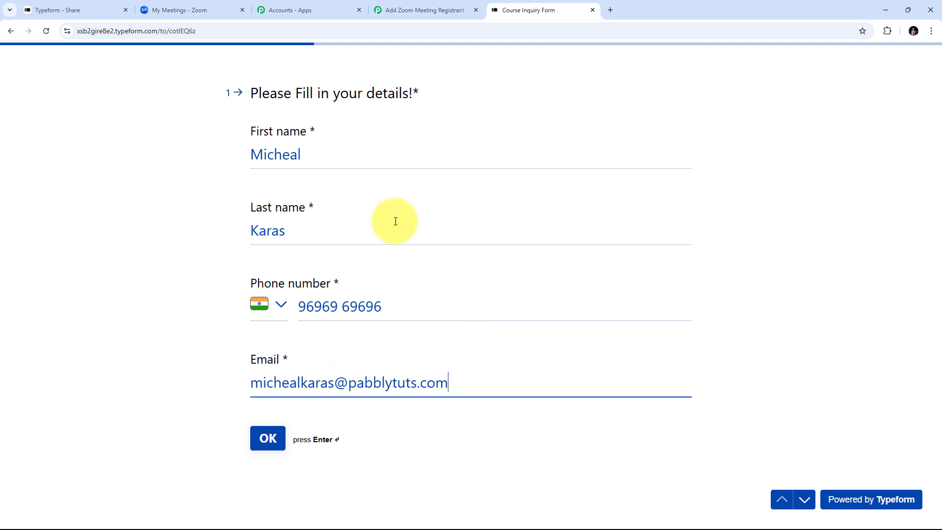
click(267, 439)
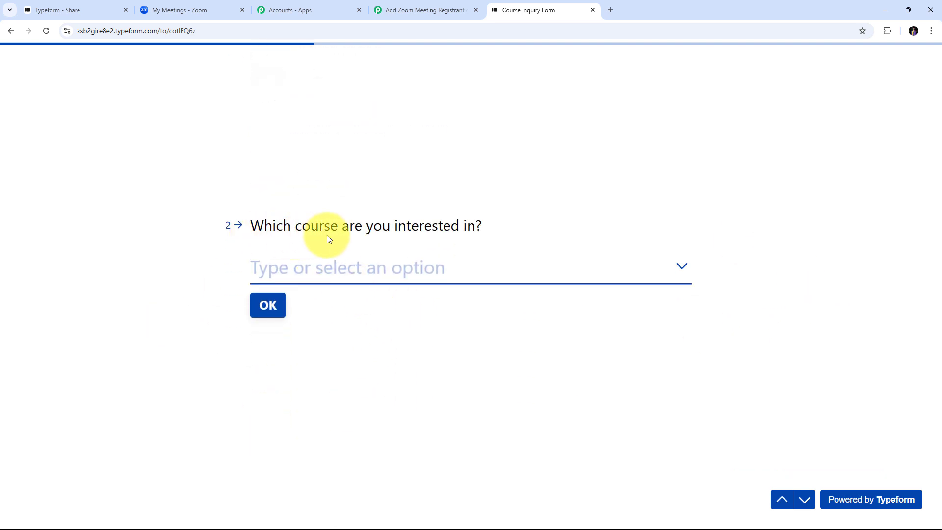
Step: Pick Digital Marketing Mastery as the course and submit the form
click(682, 270)
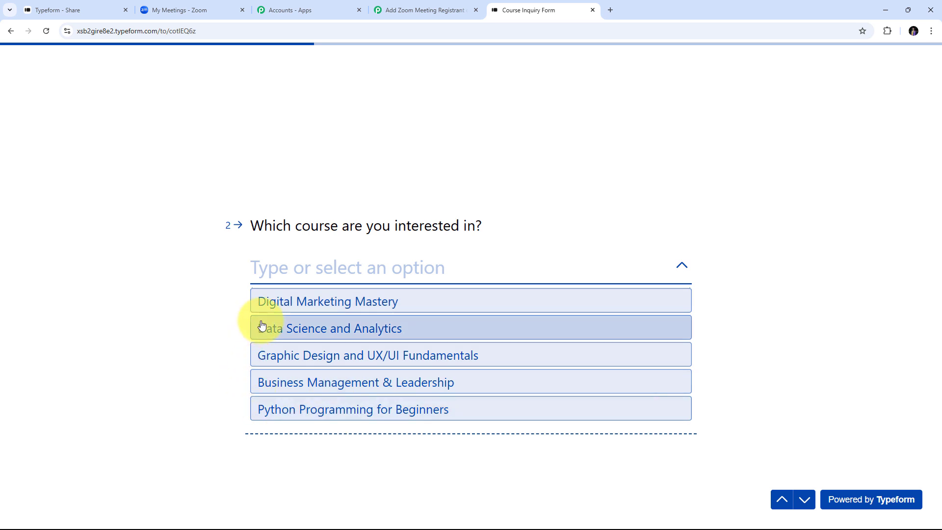
click(304, 299)
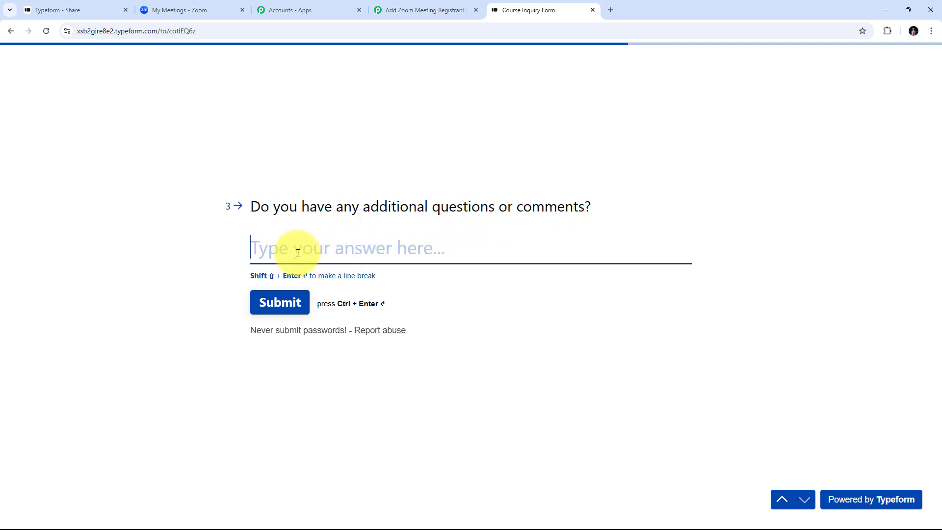
click(273, 308)
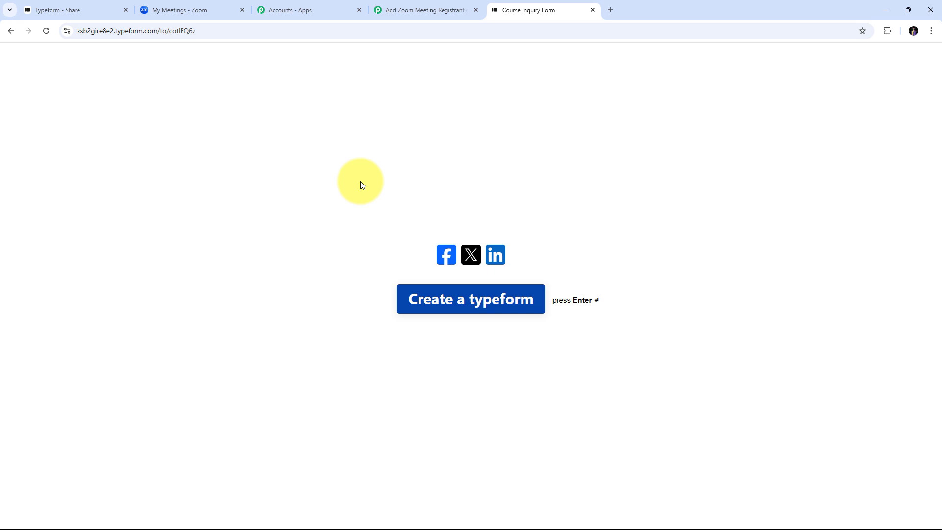
click(400, 8)
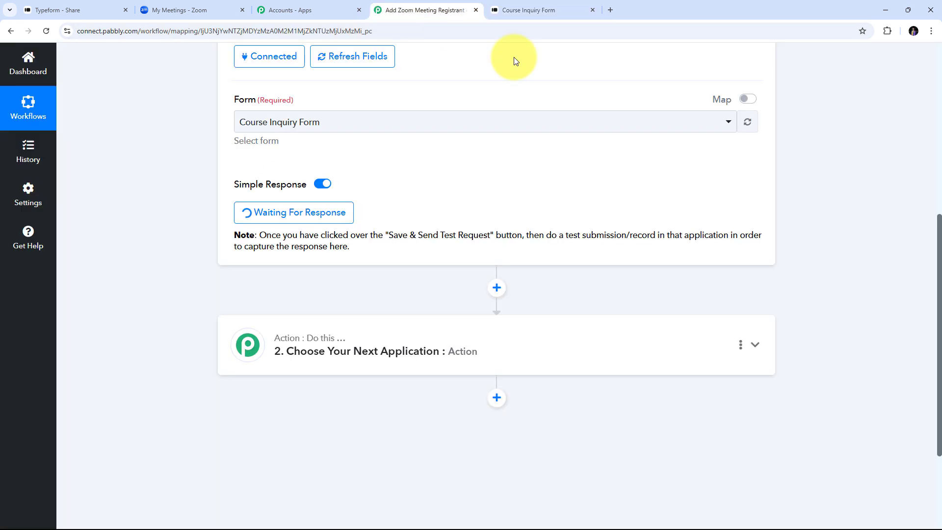
scroll(823, 179, down, 2)
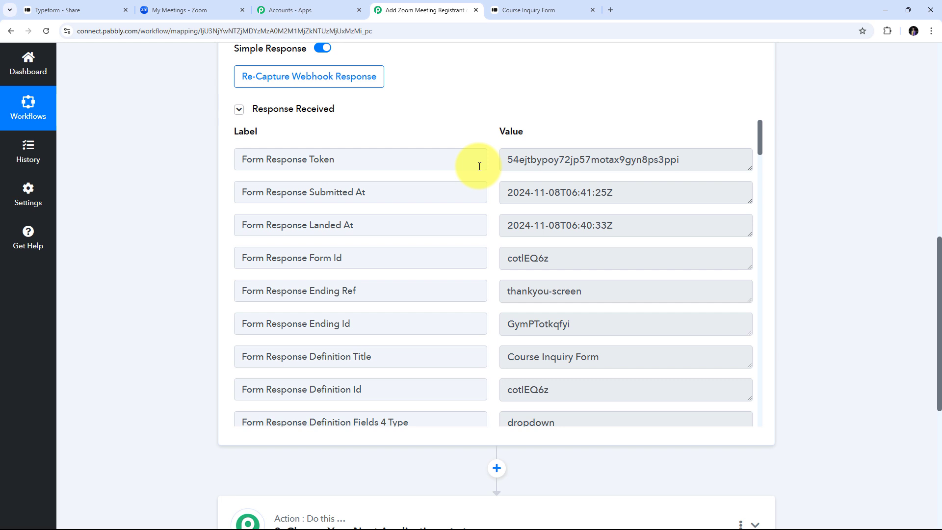
scroll(479, 166, down, 3)
drag(620, 161, 489, 162)
scroll(484, 214, down, 1)
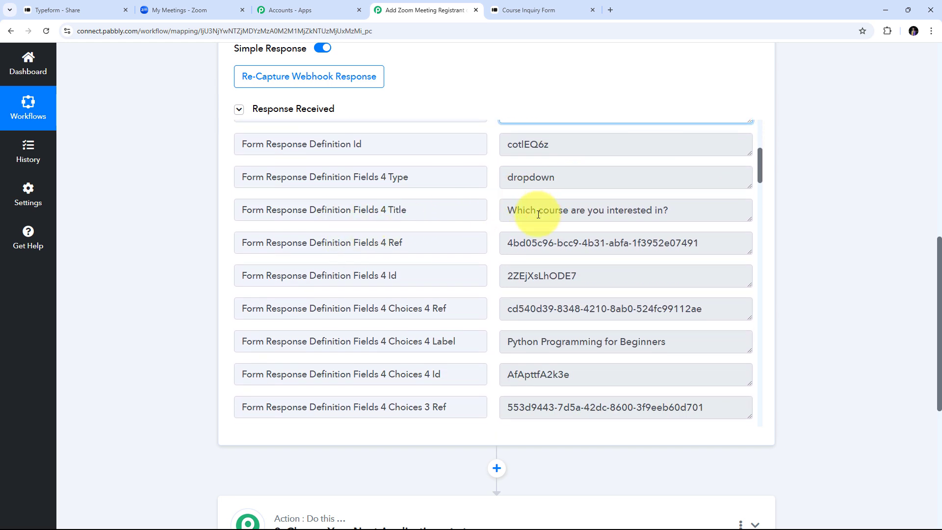
scroll(476, 241, down, 20)
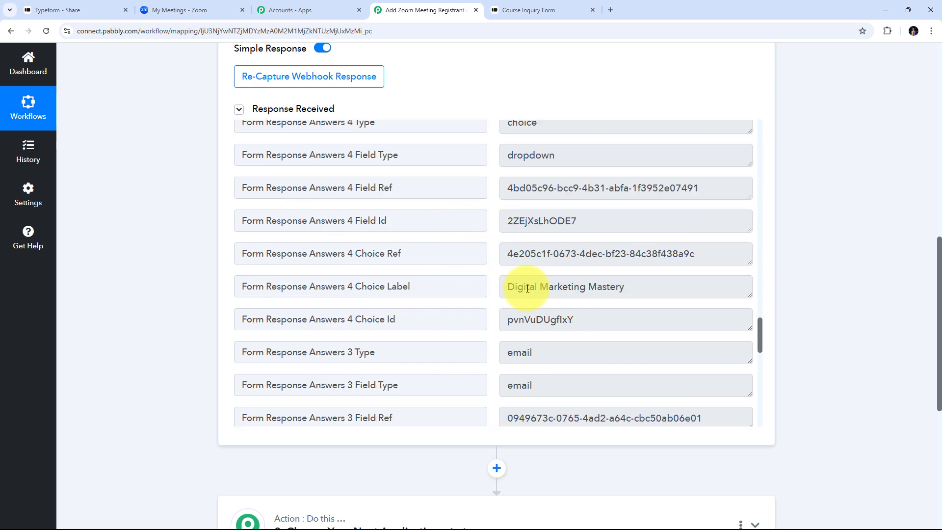
drag(654, 288, 431, 288)
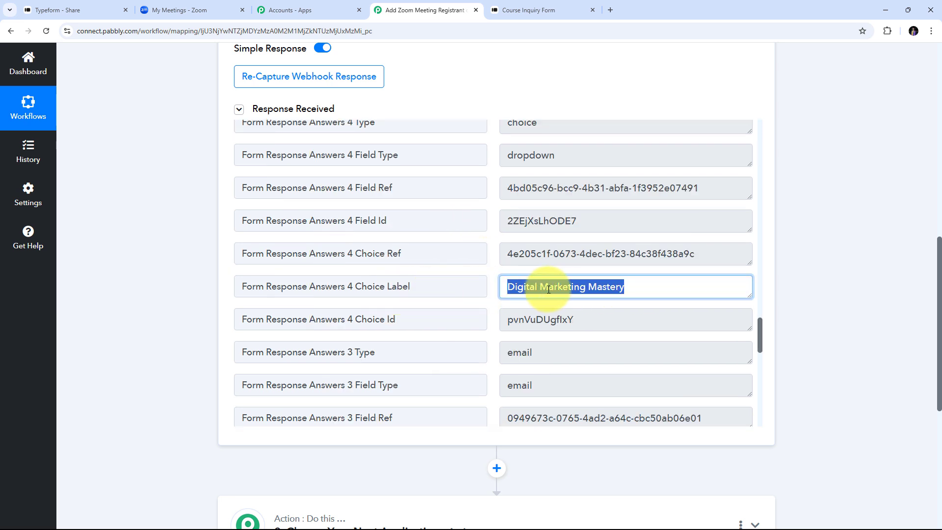
scroll(567, 252, down, 4)
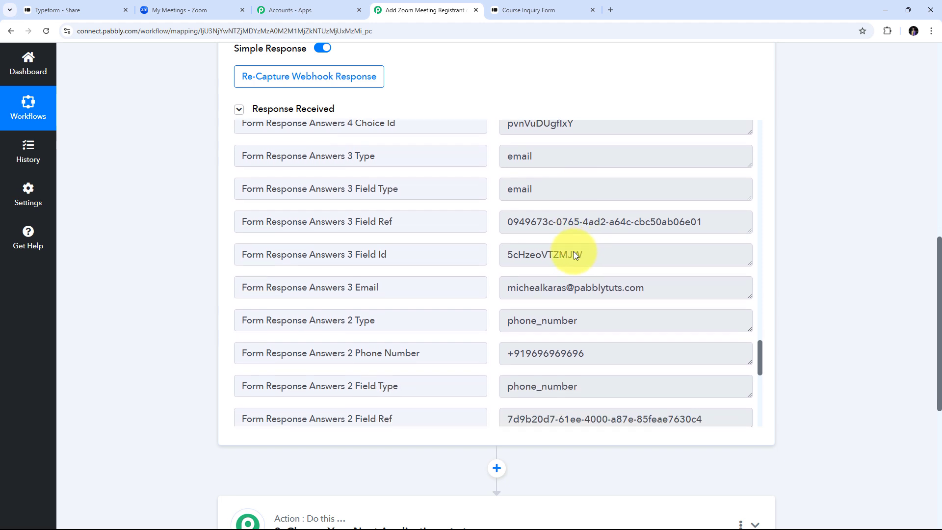
drag(694, 290, 427, 295)
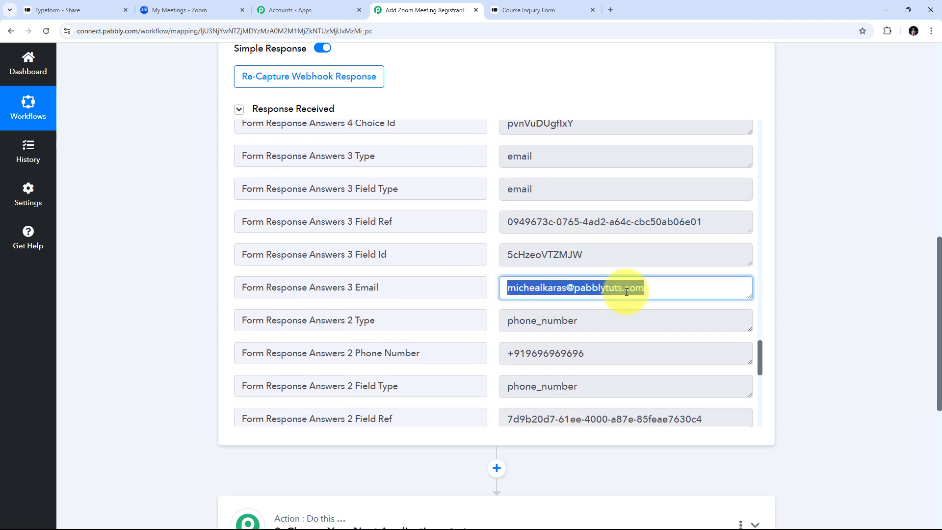
scroll(664, 280, down, 2)
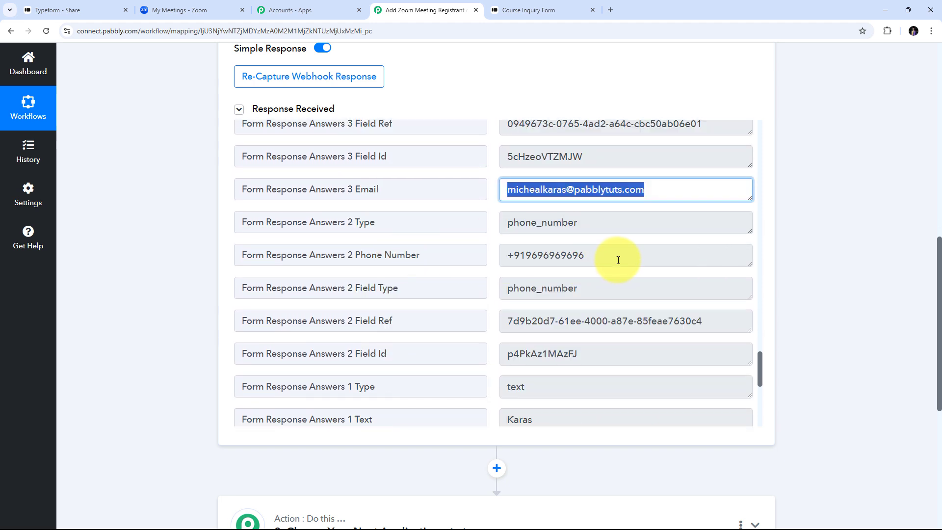
drag(618, 260, 435, 261)
scroll(588, 253, down, 3)
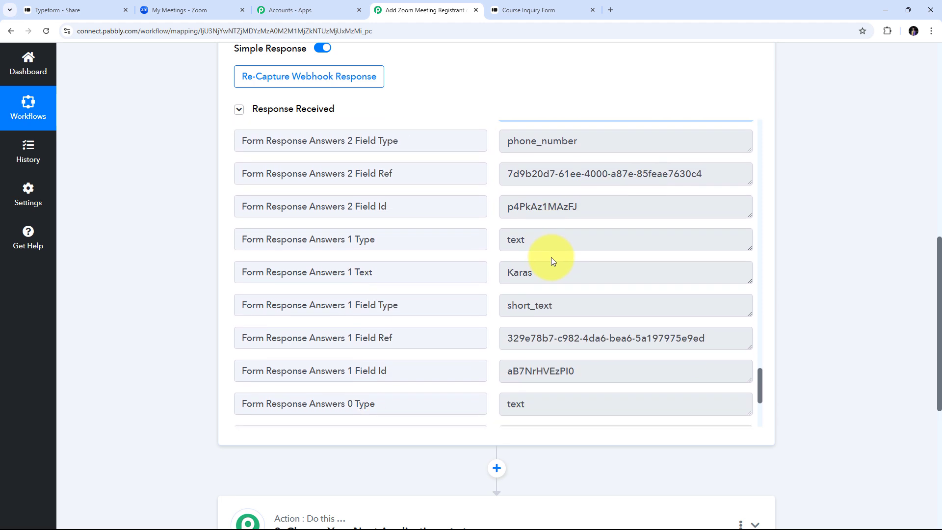
scroll(555, 265, down, 1)
click(583, 387)
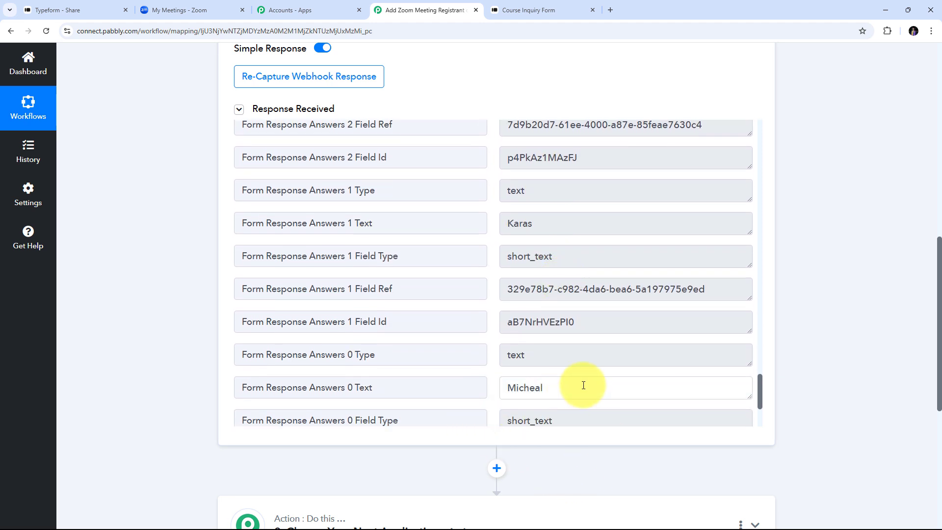
double_click(584, 387)
double_click(575, 231)
scroll(572, 290, down, 3)
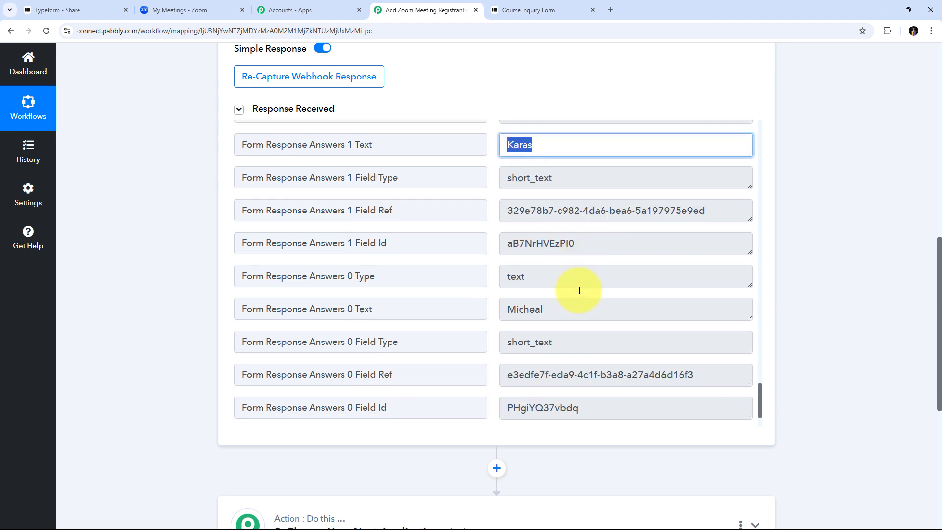
scroll(559, 304, up, 7)
scroll(539, 294, down, 1)
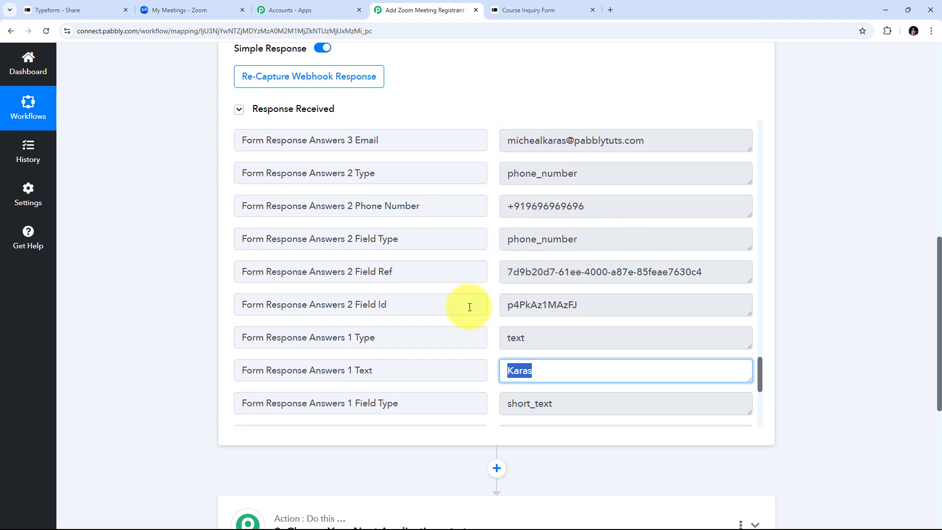
scroll(507, 292, up, 1)
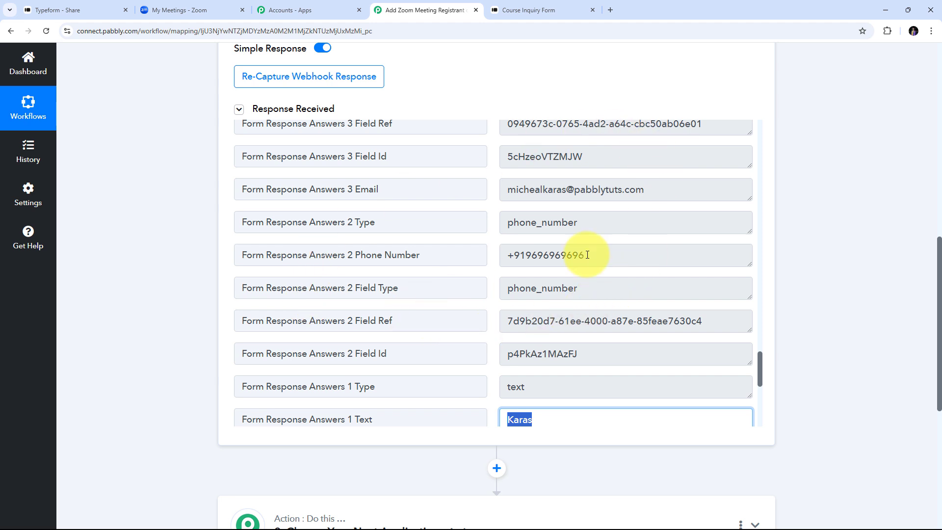
scroll(812, 231, down, 2)
scroll(813, 232, up, 2)
scroll(812, 231, down, 2)
scroll(813, 232, down, 2)
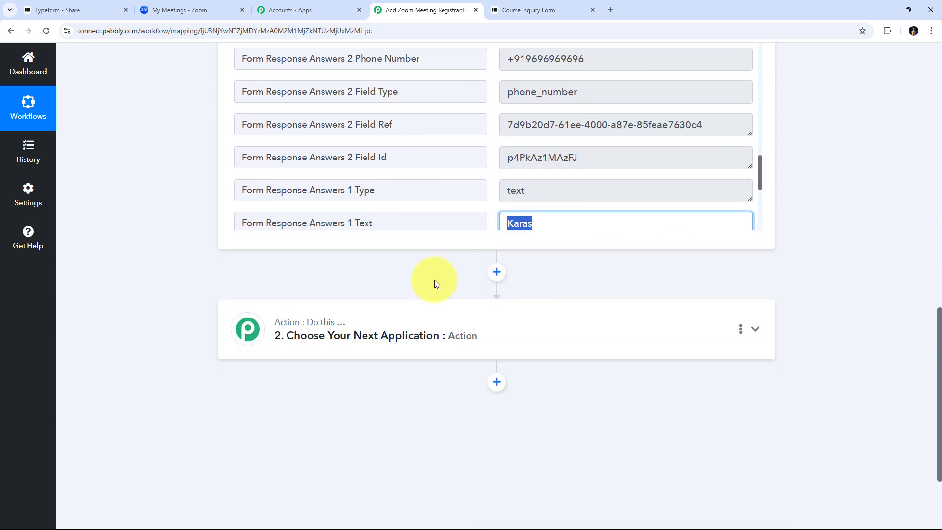
Step: Set step 2 to the Zoom app with the Add Meeting Registrant action
click(754, 330)
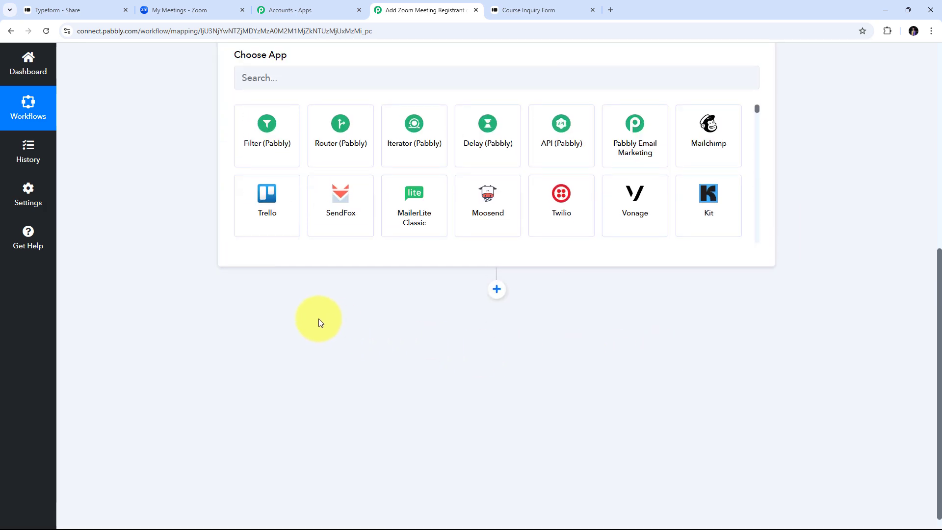
click(279, 256)
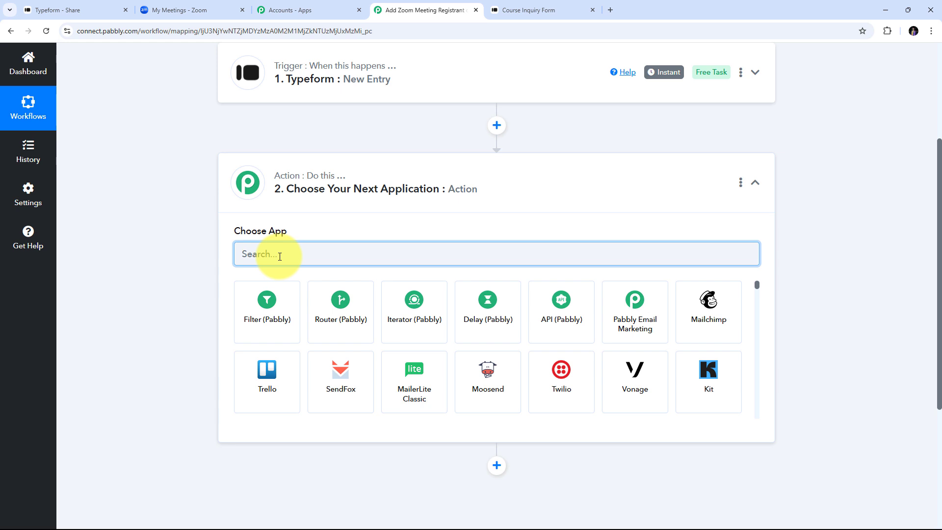
text(Zoom)
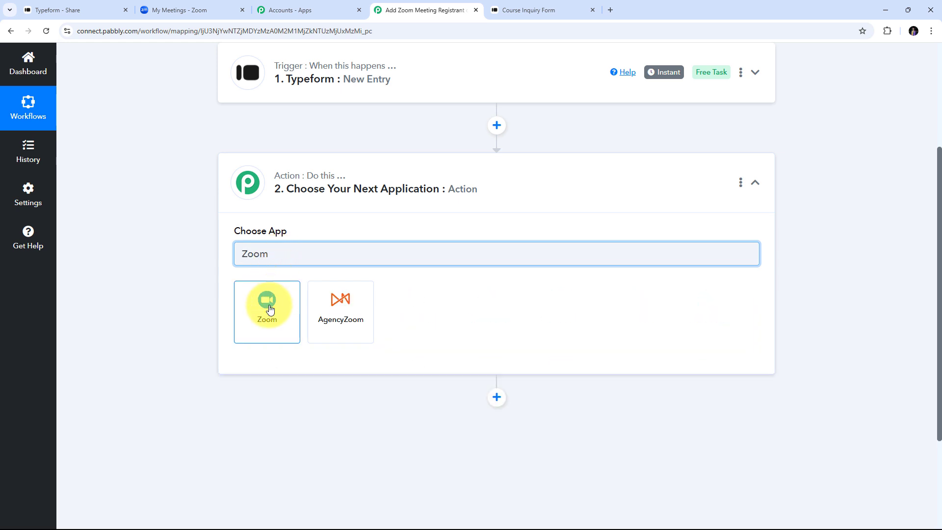
click(266, 312)
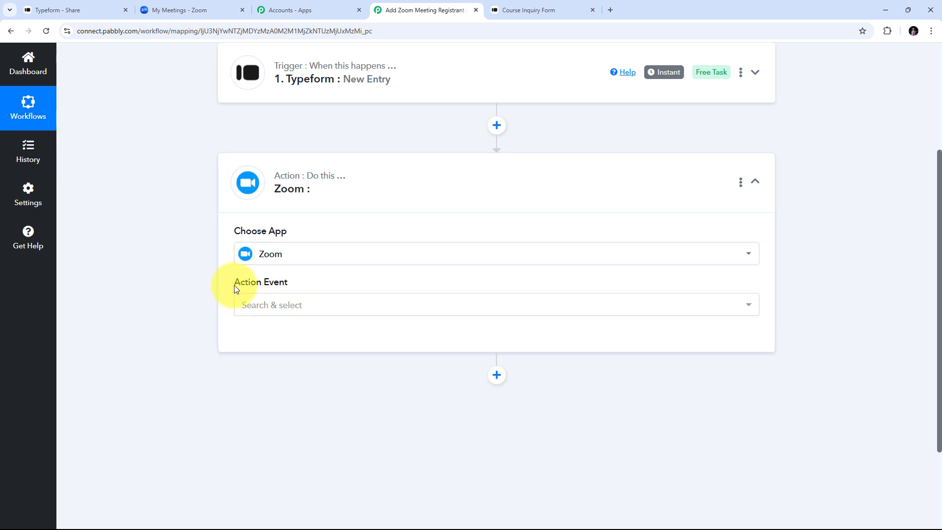
click(442, 305)
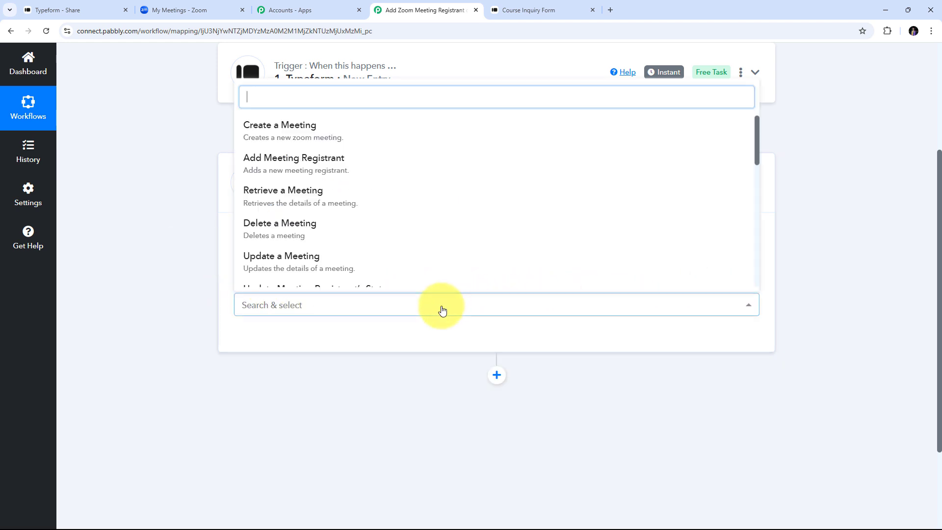
click(319, 171)
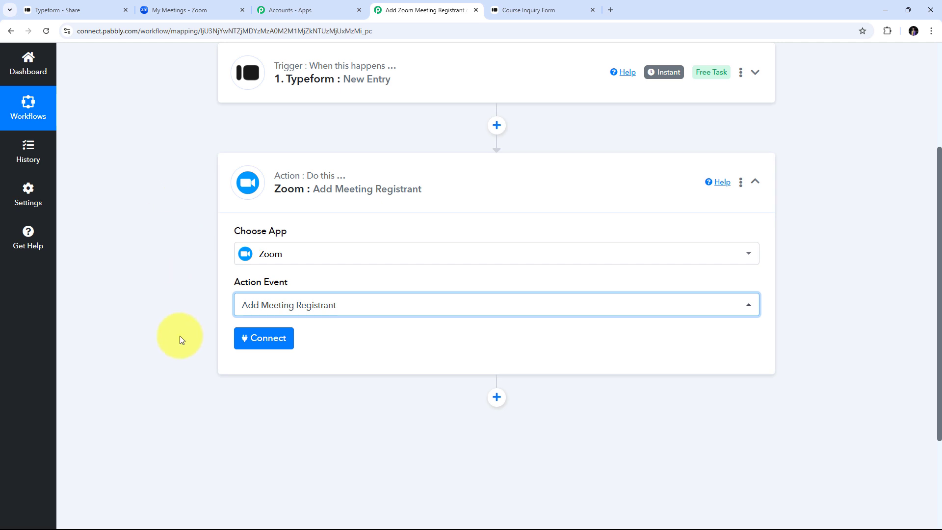
Step: Add and authorize a new Zoom connection for the action
click(265, 341)
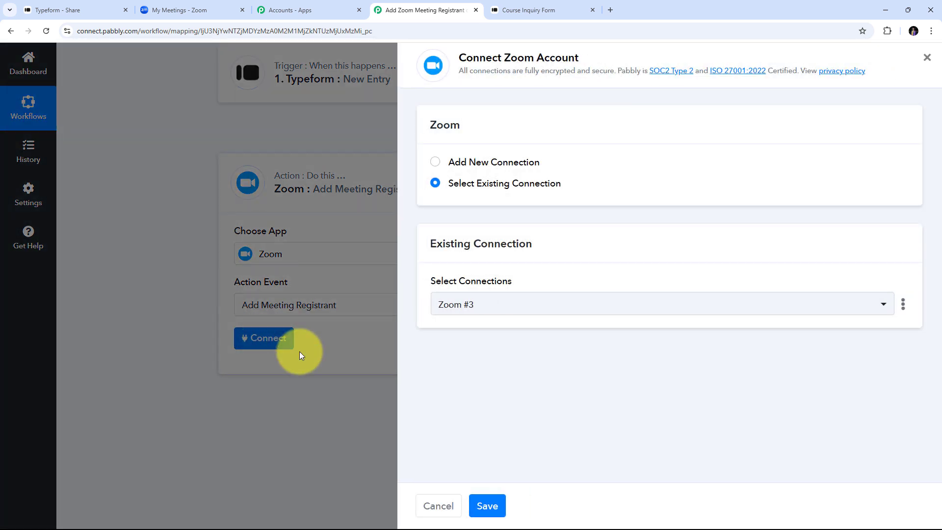
click(494, 164)
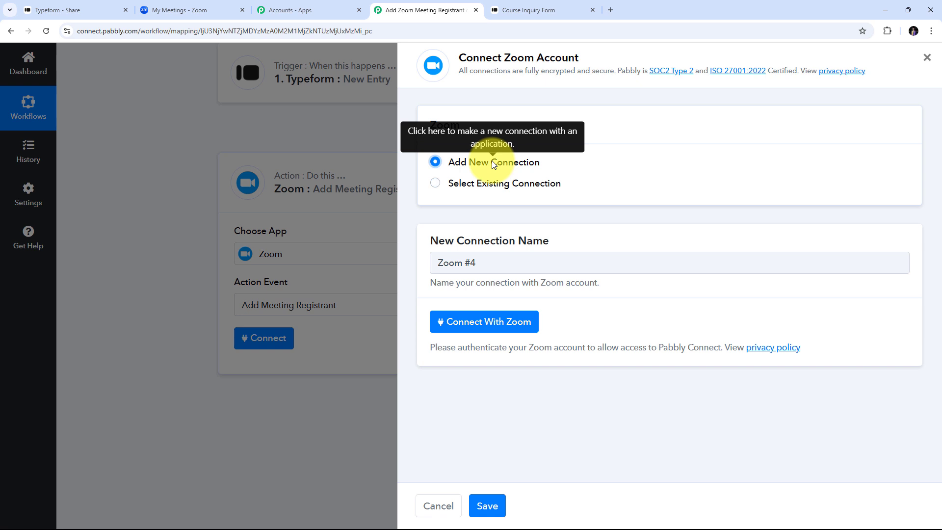
click(479, 323)
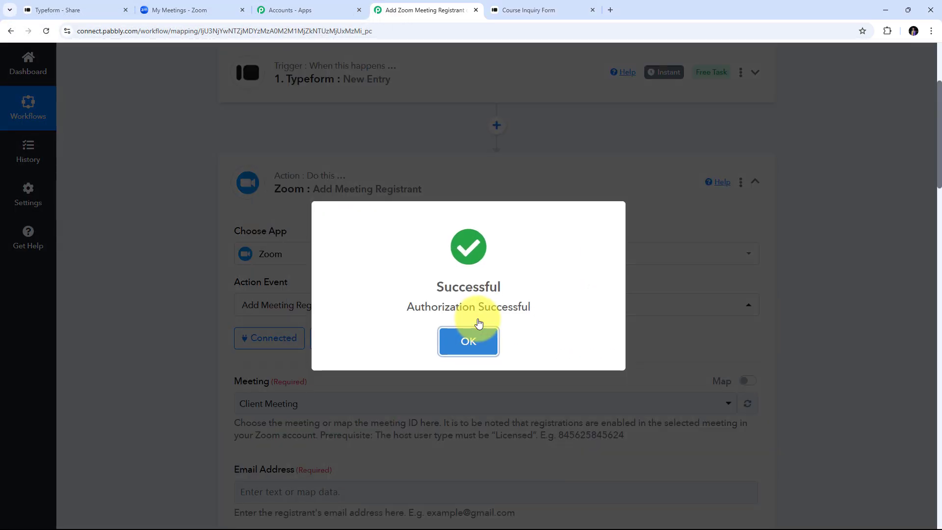
click(474, 339)
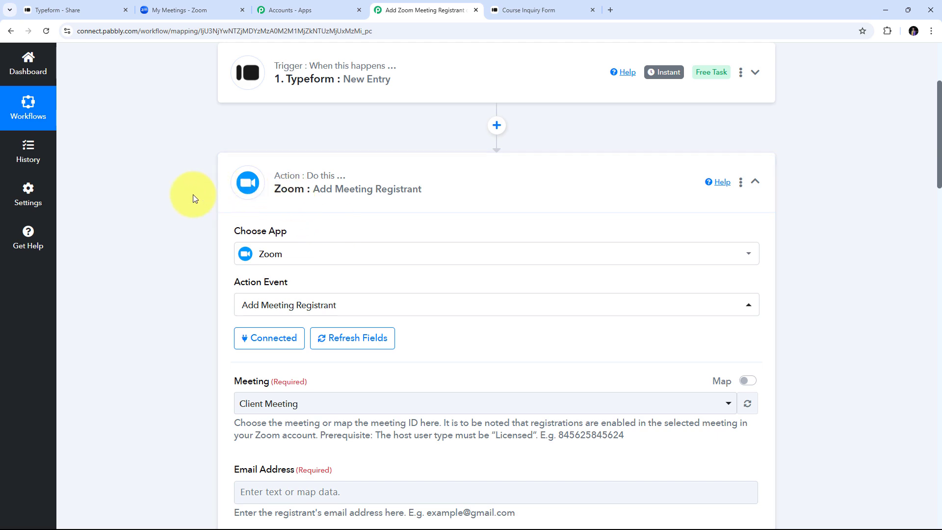
click(174, 11)
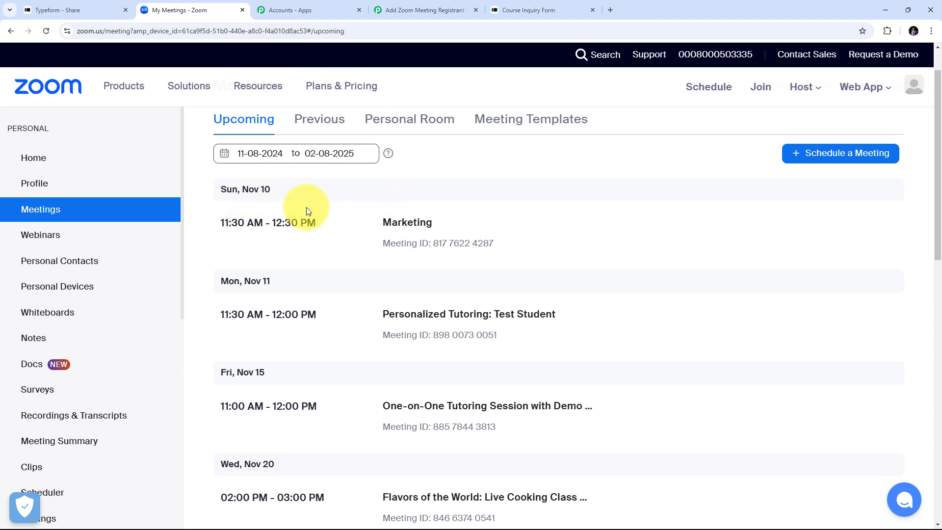
click(416, 9)
scroll(271, 237, down, 3)
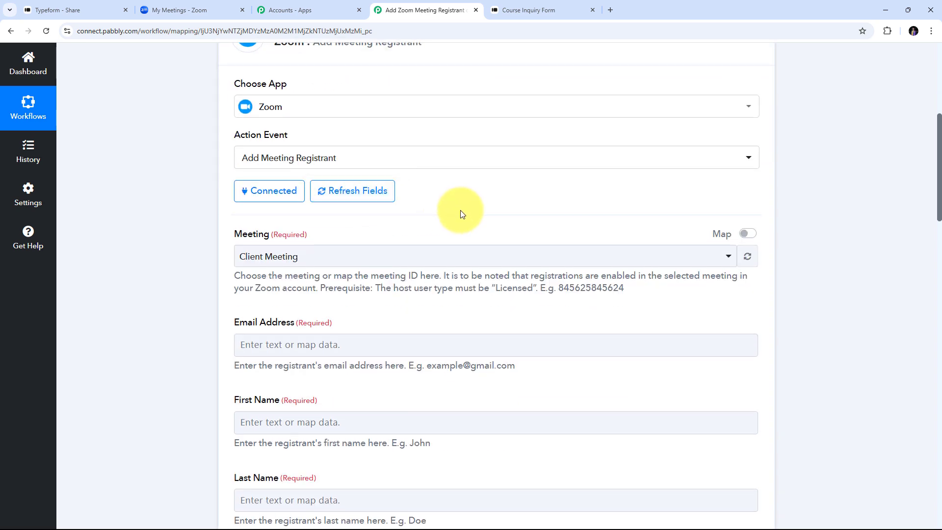
scroll(309, 208, down, 1)
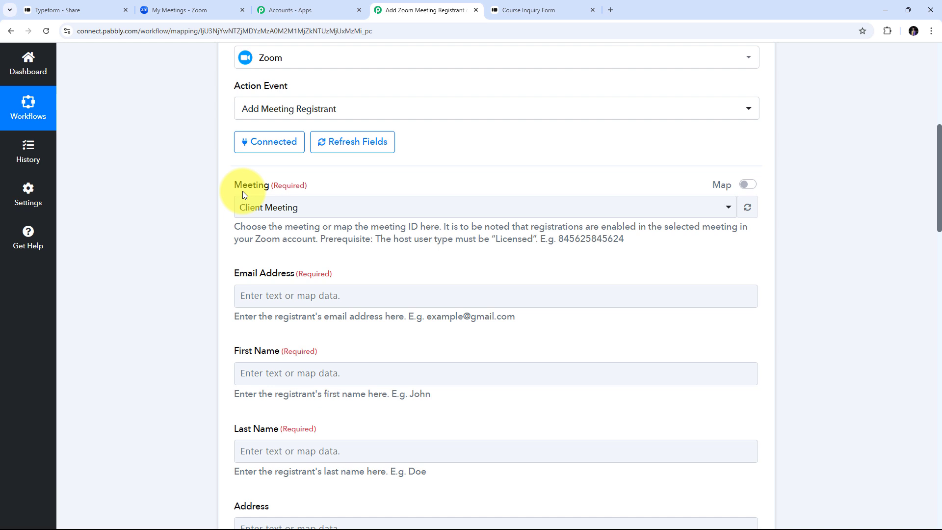
click(500, 207)
scroll(407, 282, down, 2)
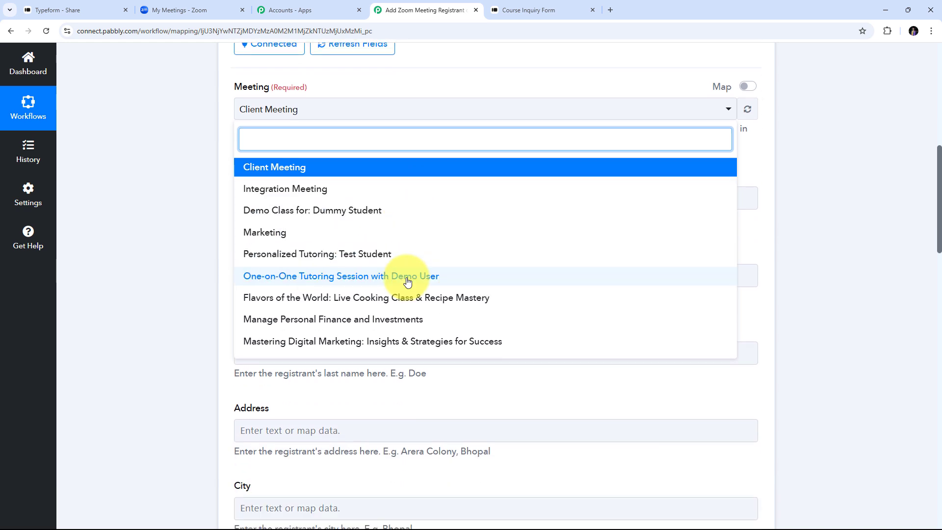
scroll(407, 282, up, 1)
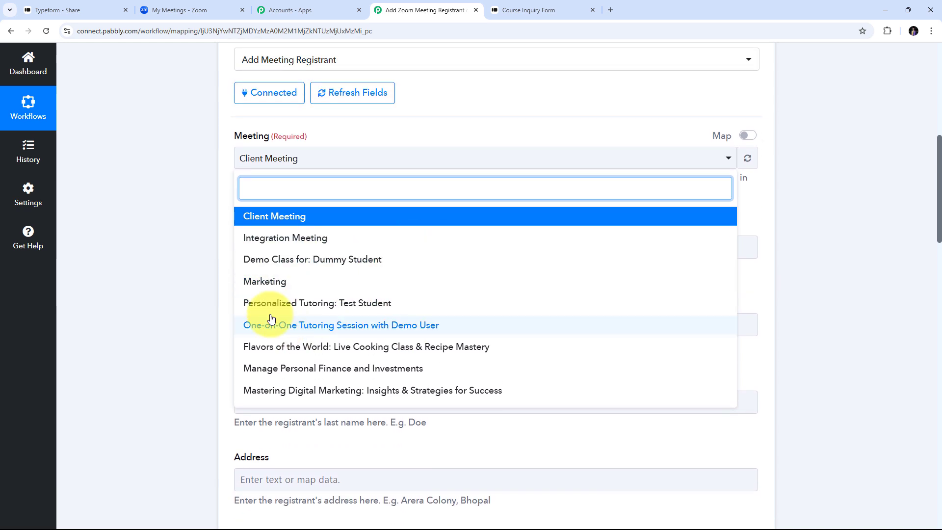
click(301, 309)
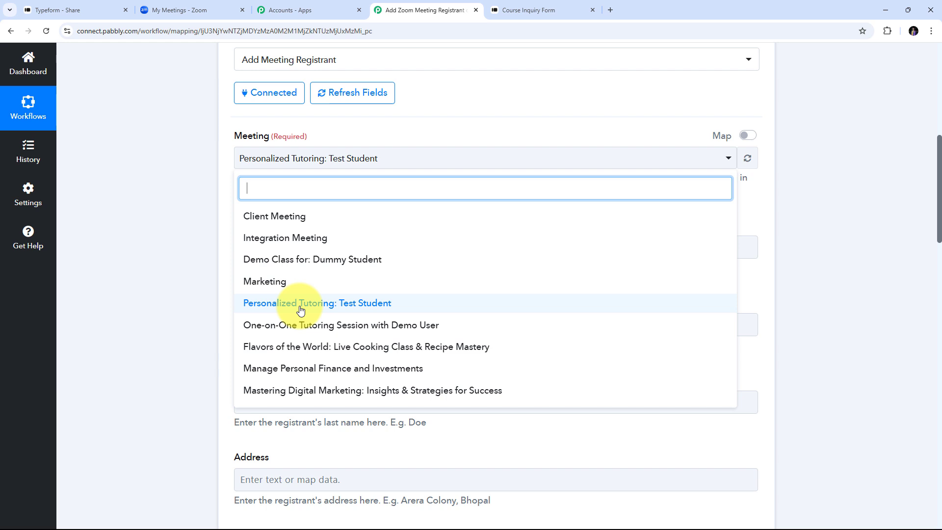
click(302, 307)
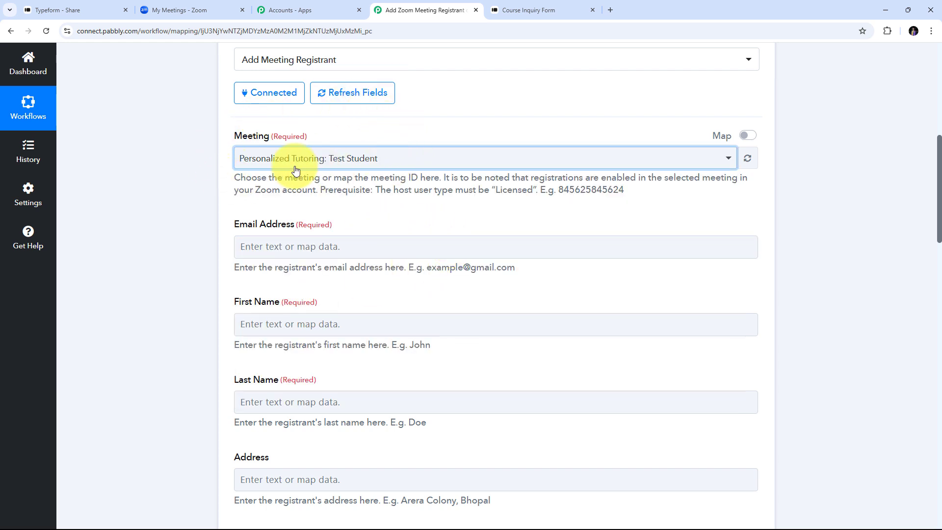
scroll(427, 190, down, 1)
scroll(427, 189, down, 6)
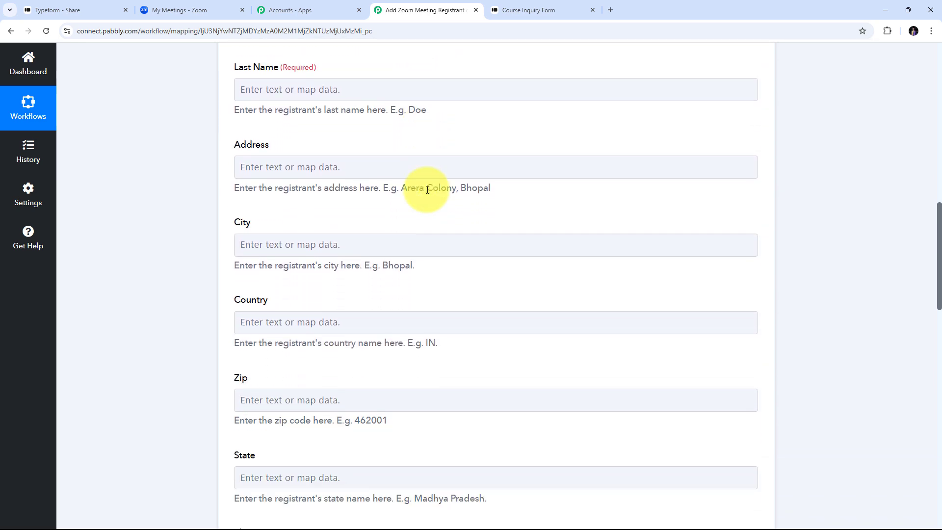
scroll(428, 191, up, 4)
scroll(400, 179, down, 10)
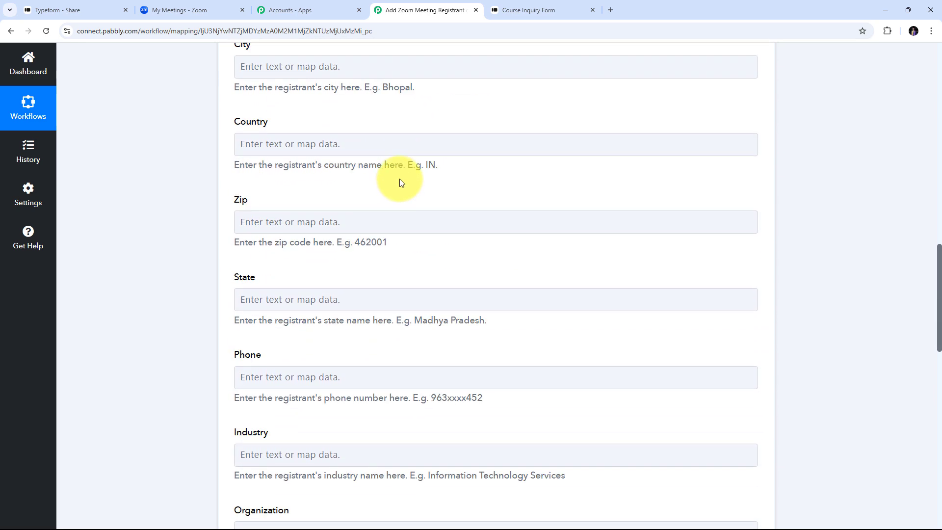
scroll(400, 184, up, 5)
scroll(400, 185, up, 7)
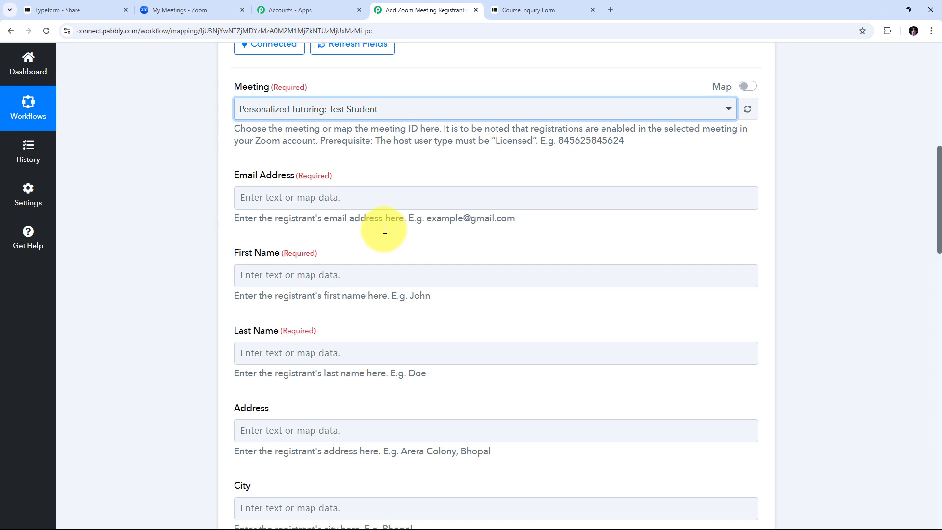
scroll(385, 230, down, 1)
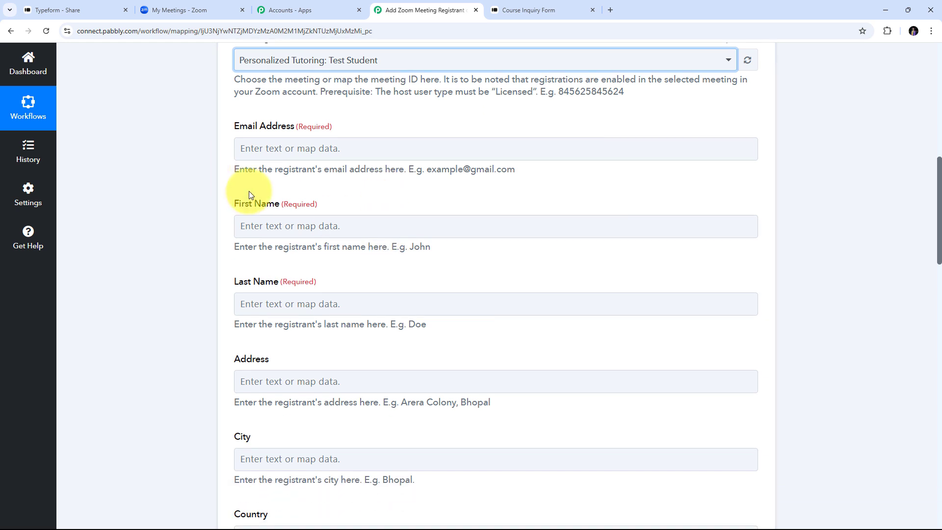
scroll(249, 194, down, 1)
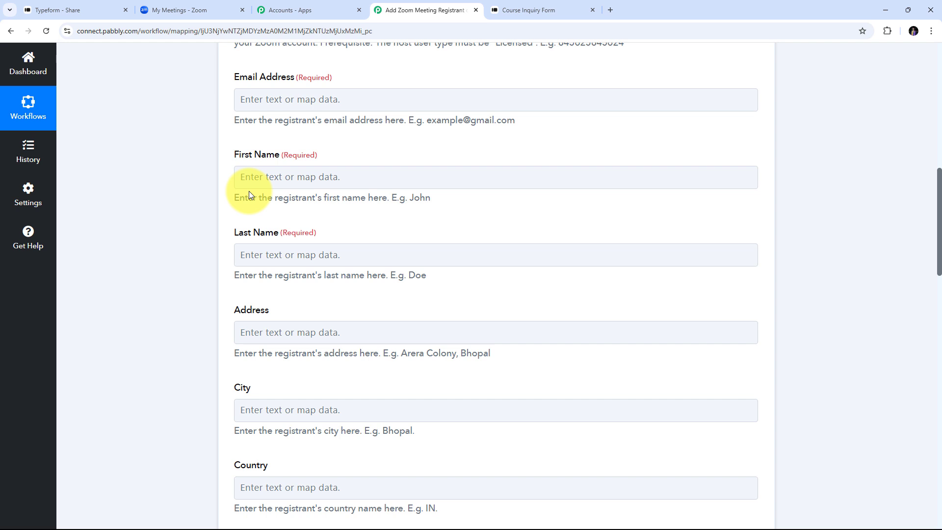
Step: Map the Typeform response's email answer into the Email Address field
click(281, 98)
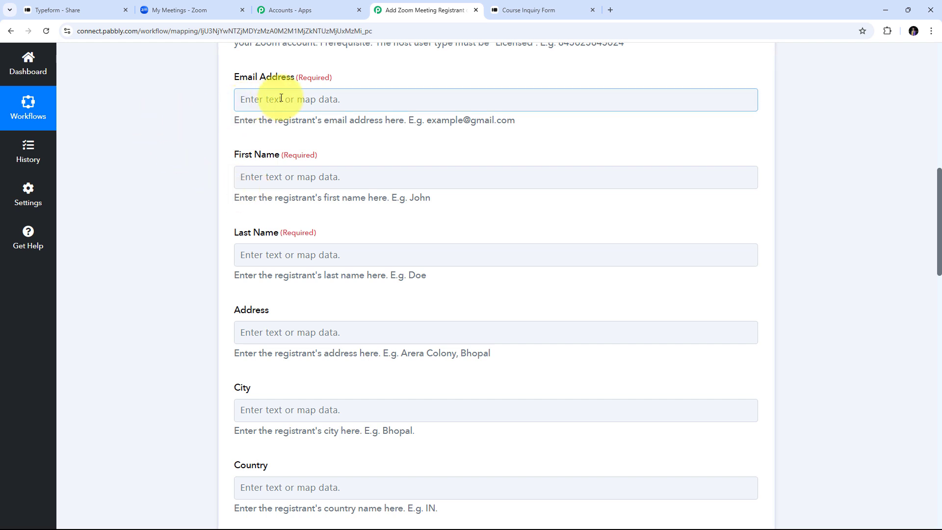
click(374, 98)
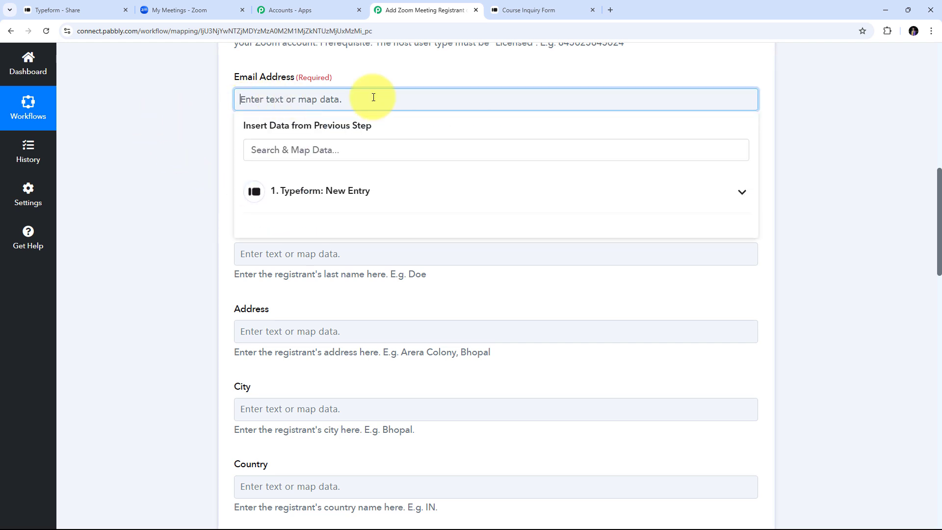
click(347, 192)
scroll(429, 256, down, 15)
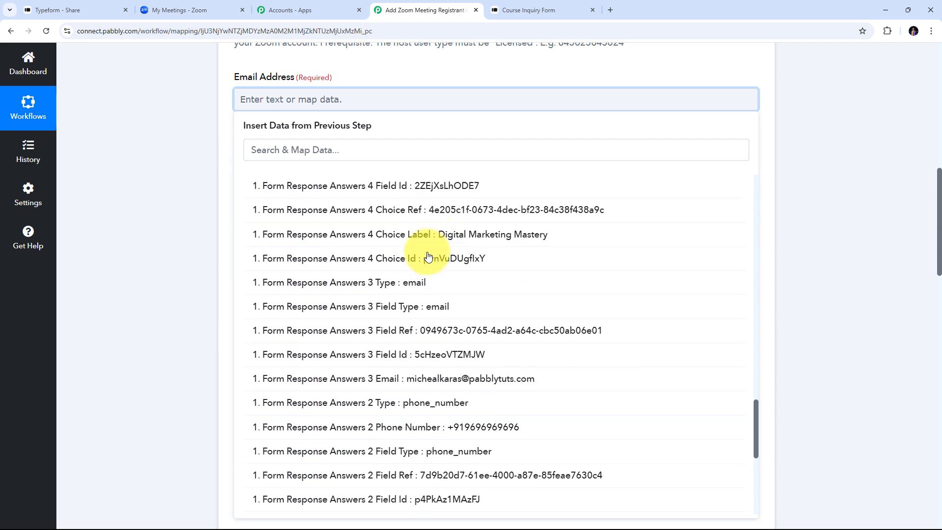
scroll(428, 257, down, 6)
scroll(458, 358, up, 2)
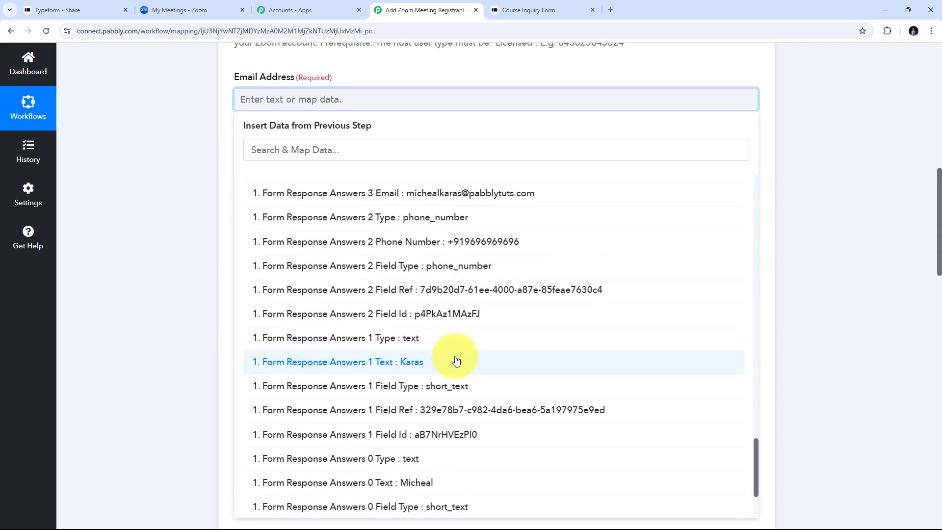
scroll(456, 361, up, 2)
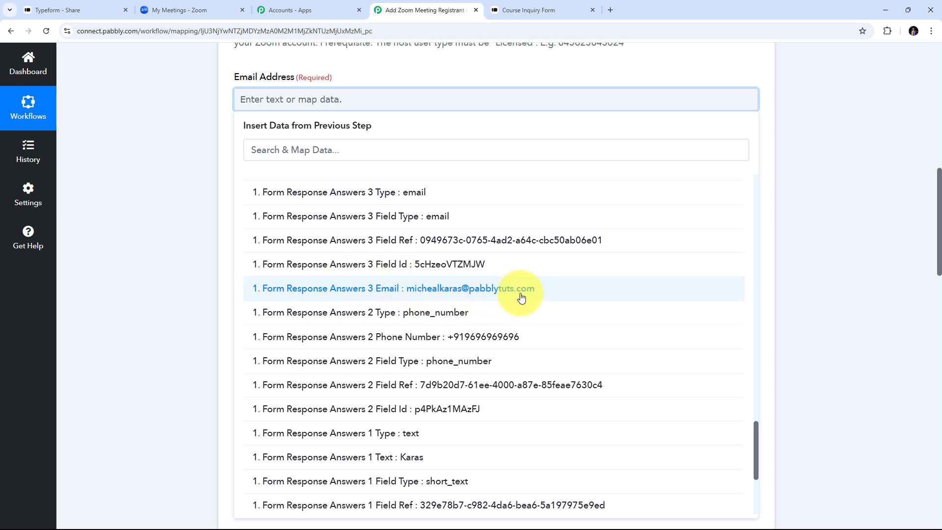
click(468, 290)
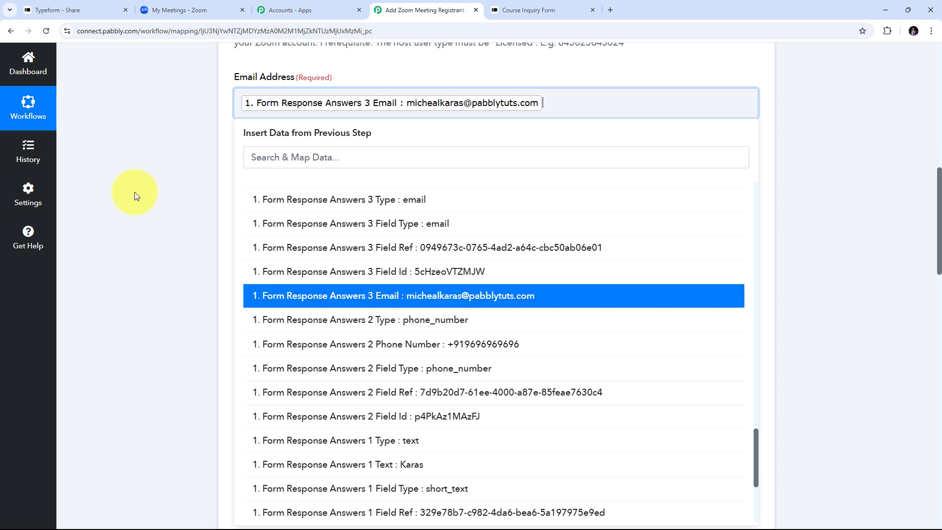
click(134, 192)
scroll(397, 160, down, 1)
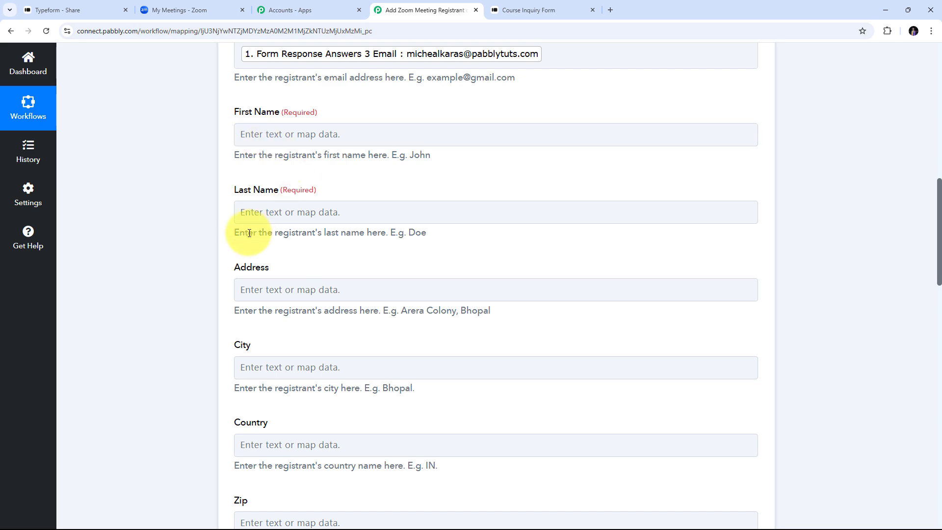
Step: Map the Answers 0 Text first-name answer into First Name
click(274, 132)
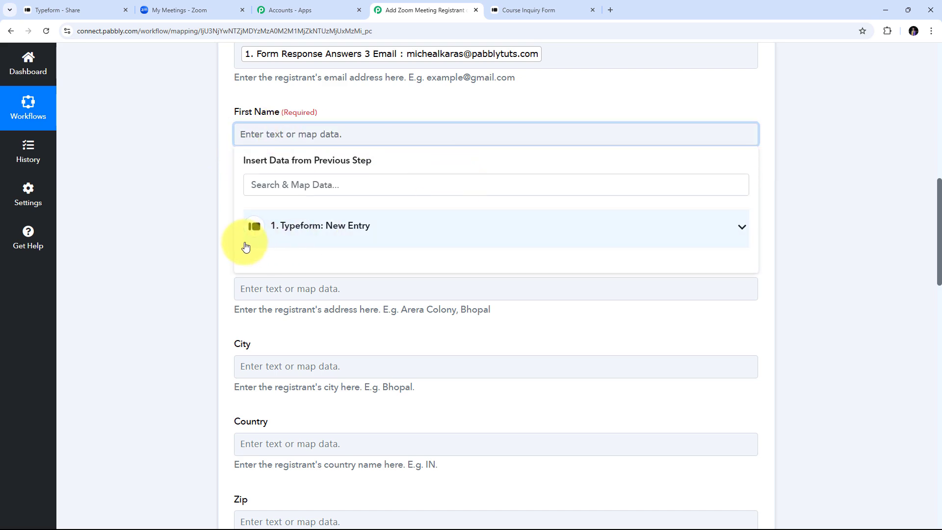
click(360, 236)
scroll(528, 342, down, 1)
scroll(528, 342, down, 15)
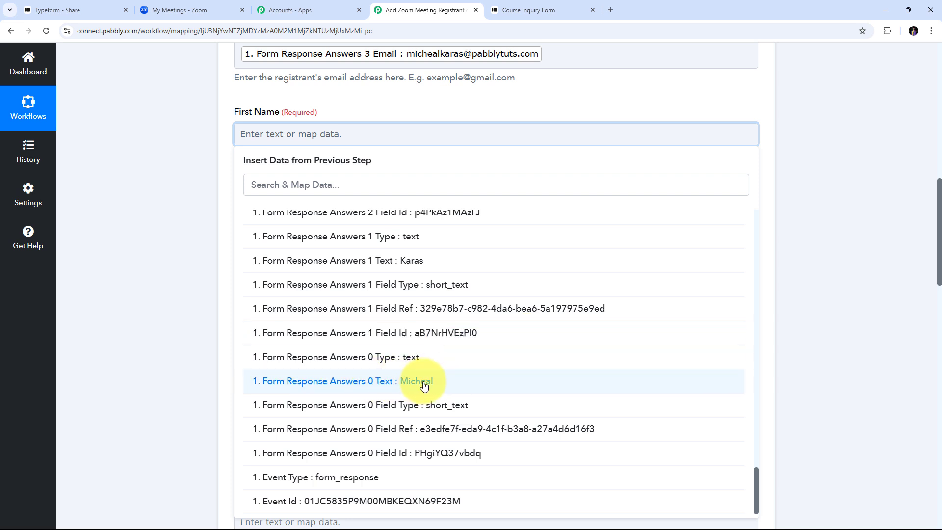
click(424, 387)
click(126, 204)
scroll(199, 157, down, 1)
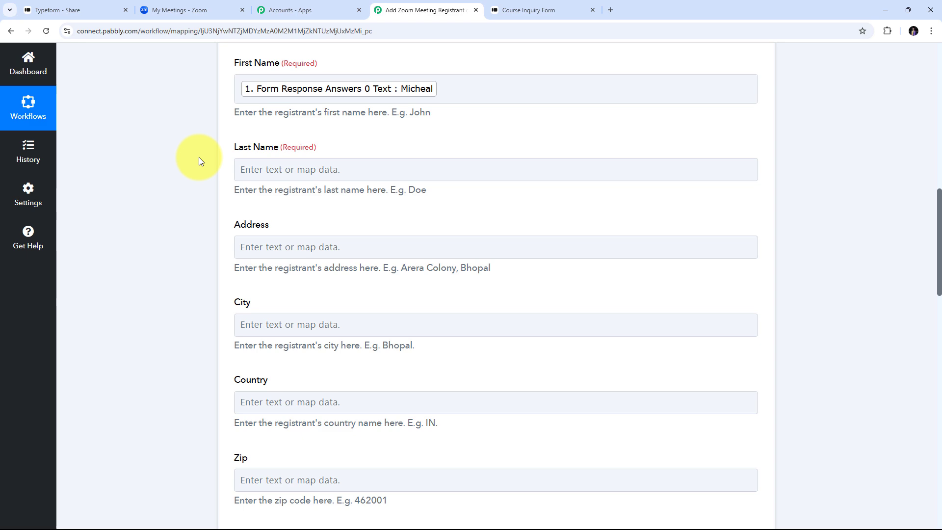
Step: Map the Answers 1 Text last-name answer into Last Name, then move to Phone
click(282, 171)
click(385, 274)
click(375, 230)
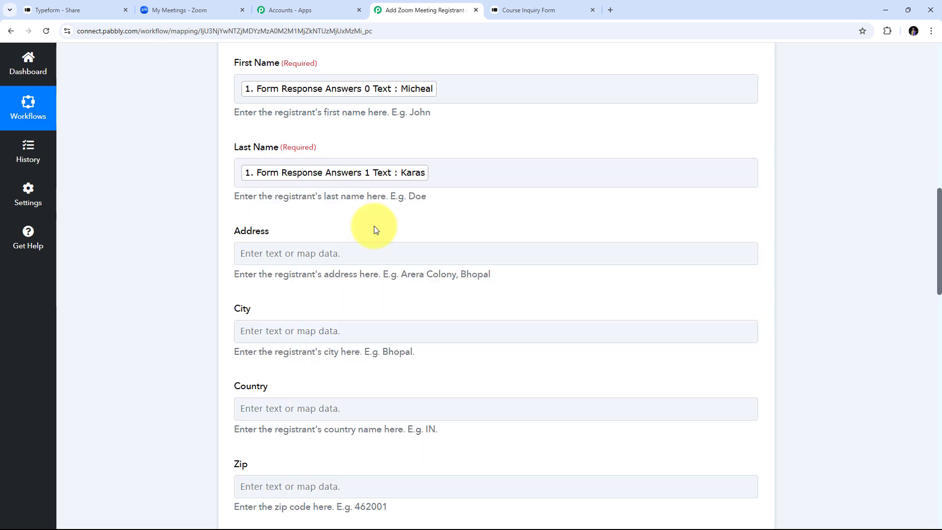
scroll(375, 229, down, 1)
scroll(384, 217, up, 3)
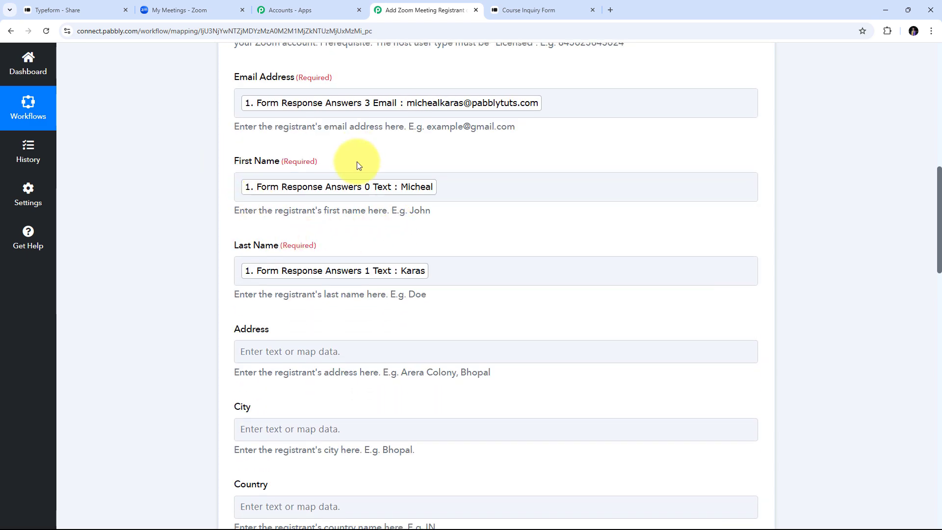
scroll(357, 165, down, 1)
click(385, 218)
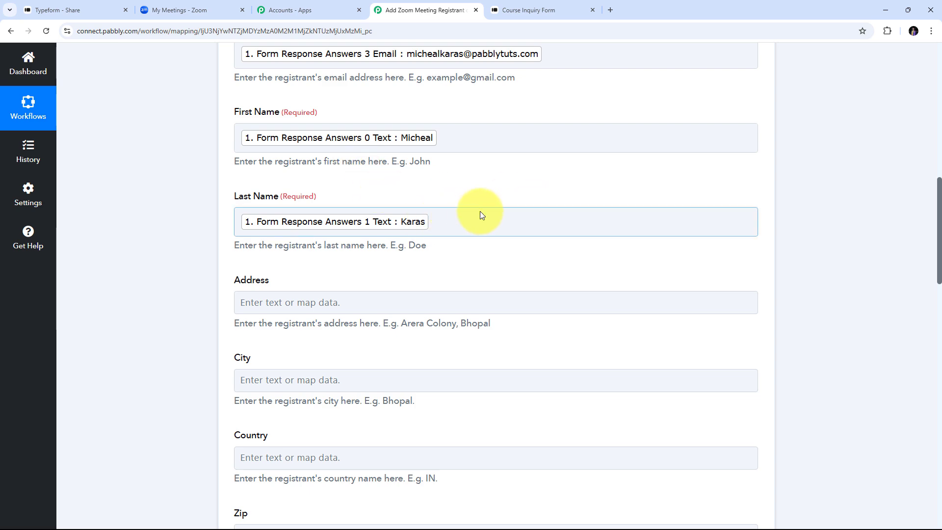
scroll(480, 211, down, 8)
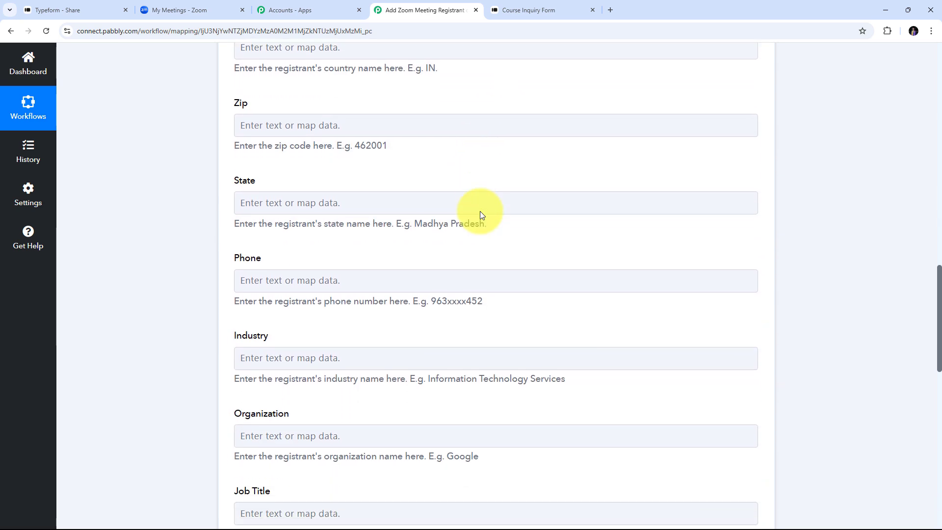
scroll(480, 211, down, 2)
click(257, 198)
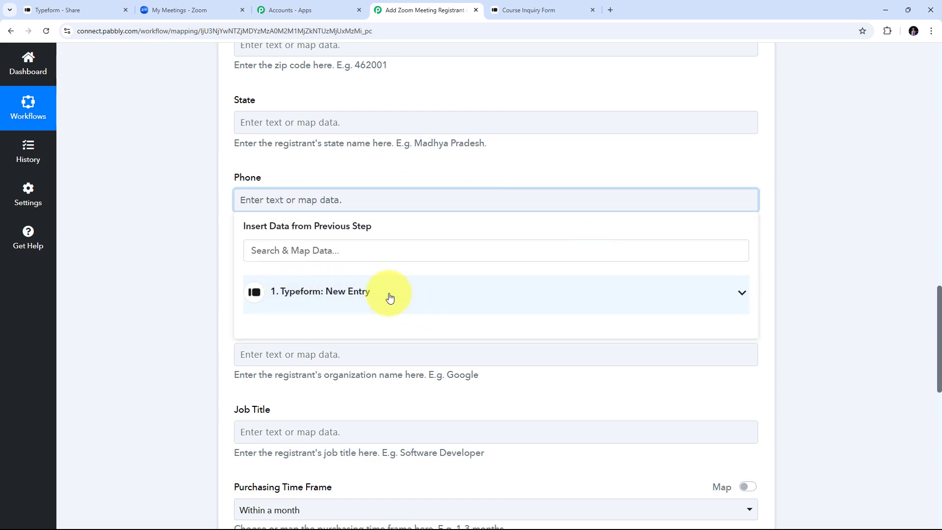
Step: Map Typeform New Entry's 'Answers 2 Phone Number' into the registrant's Phone field
click(390, 297)
scroll(491, 368, down, 15)
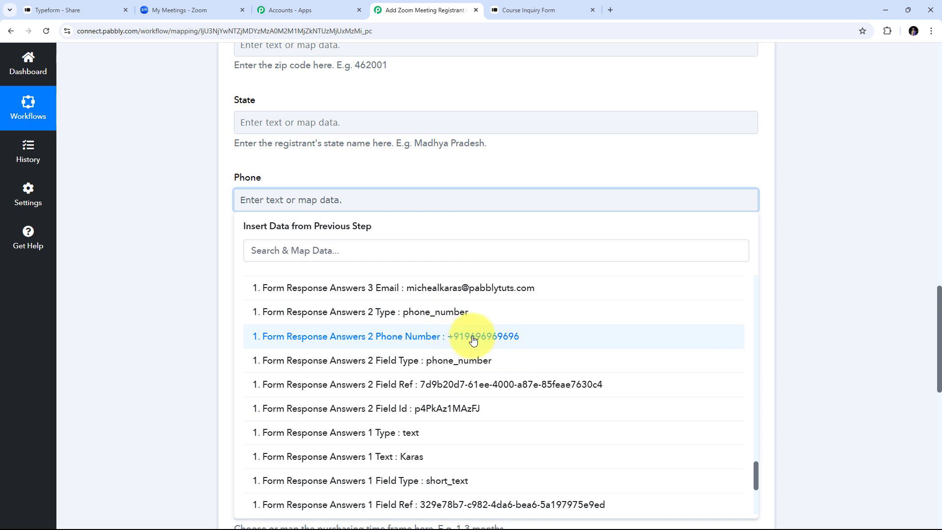
click(508, 343)
scroll(411, 284, up, 5)
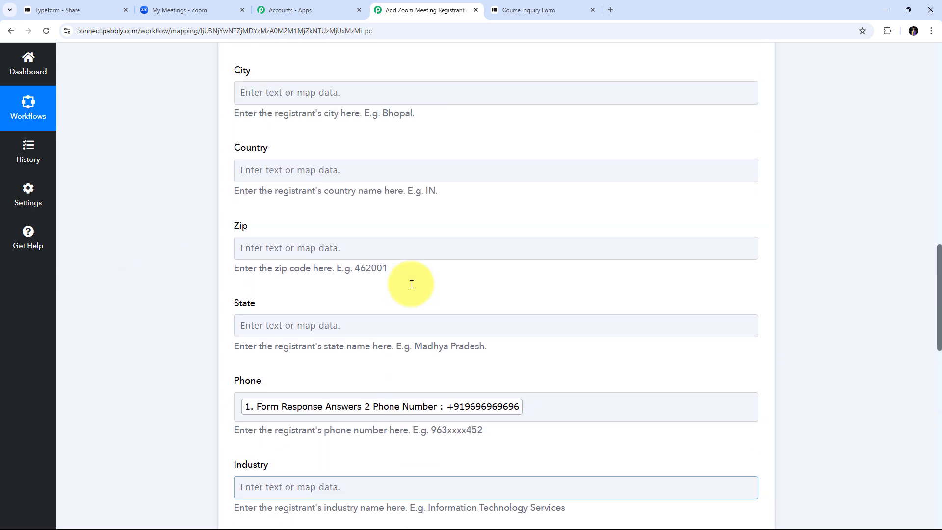
scroll(411, 284, down, 3)
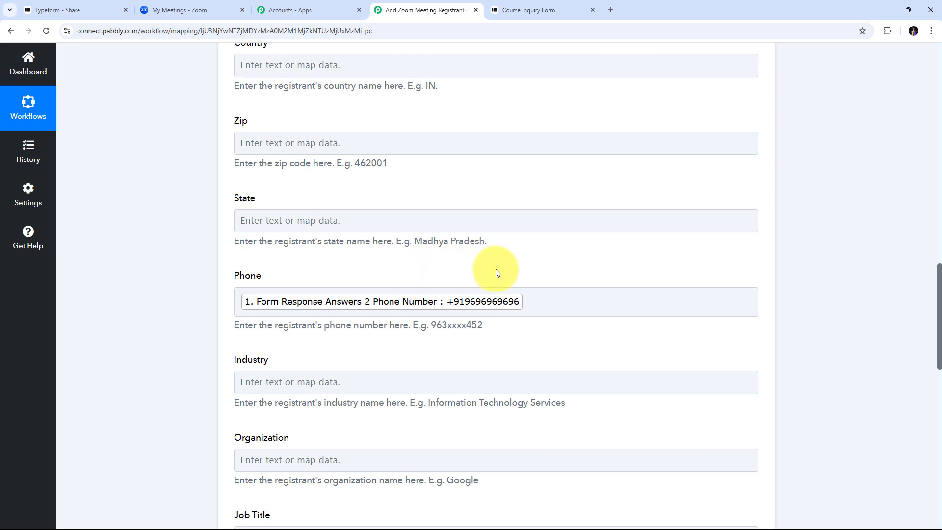
scroll(496, 270, down, 2)
scroll(496, 271, up, 3)
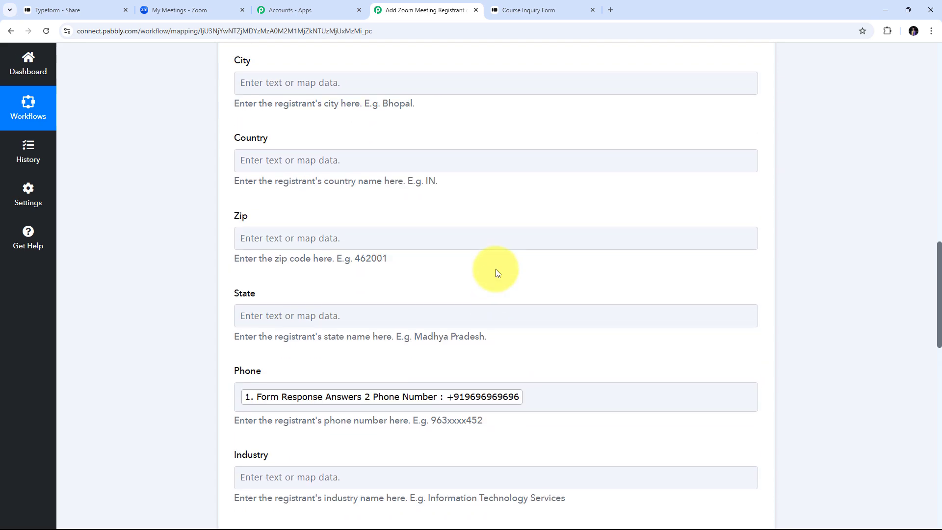
scroll(496, 271, down, 4)
scroll(497, 271, down, 3)
scroll(497, 271, up, 6)
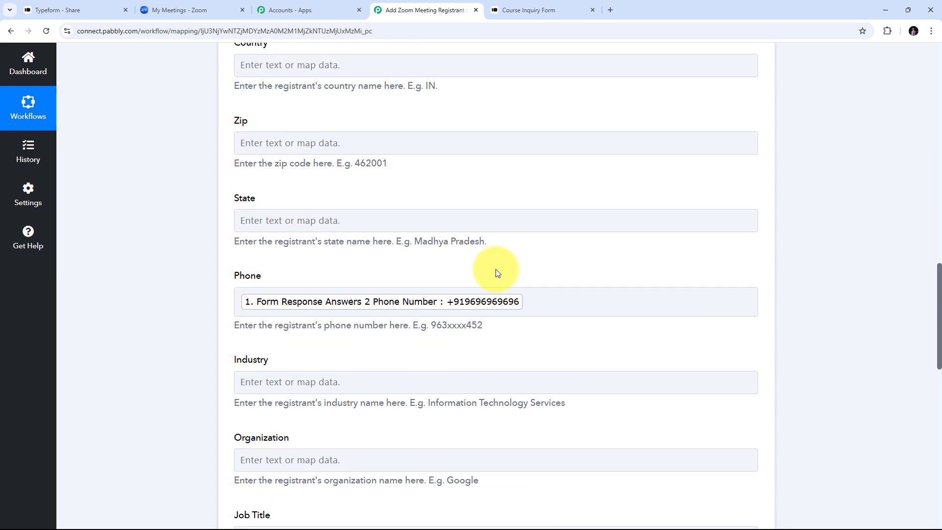
scroll(497, 271, up, 6)
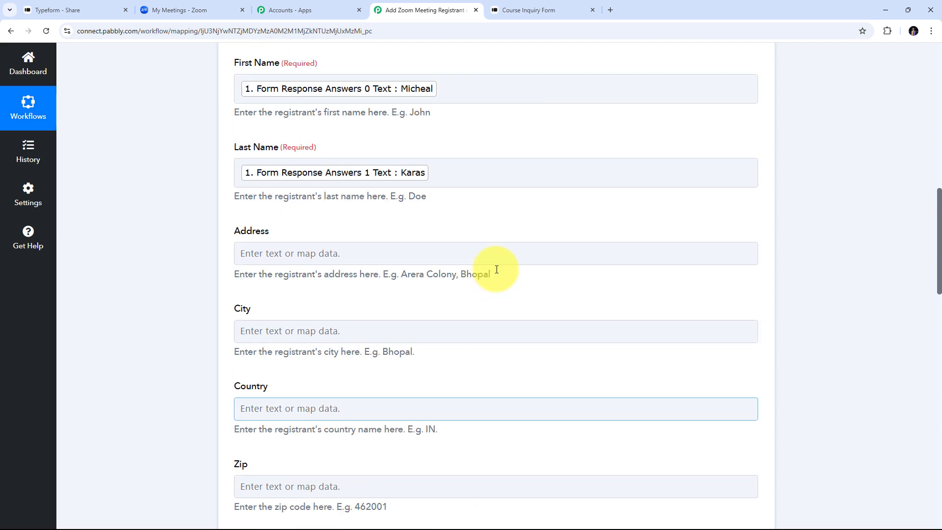
scroll(497, 271, down, 1)
scroll(497, 271, down, 3)
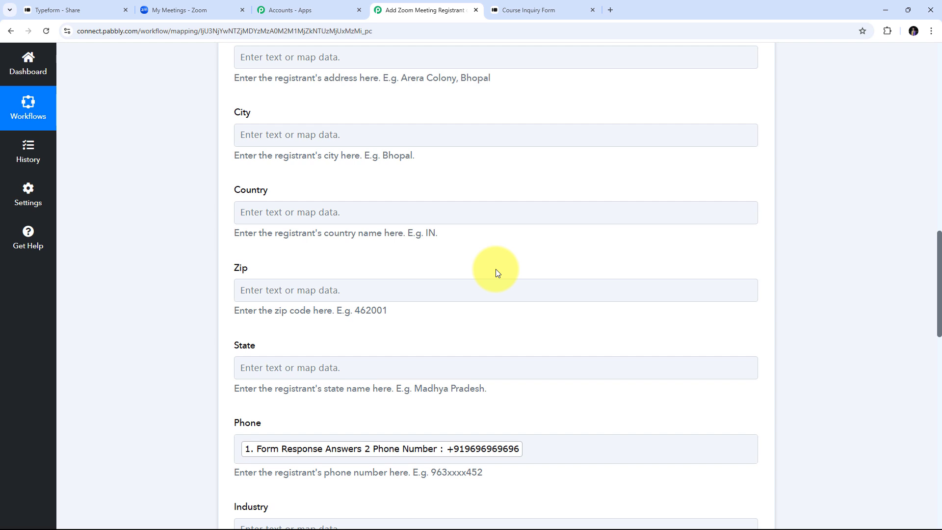
scroll(523, 298, up, 6)
scroll(523, 298, down, 1)
scroll(523, 297, down, 3)
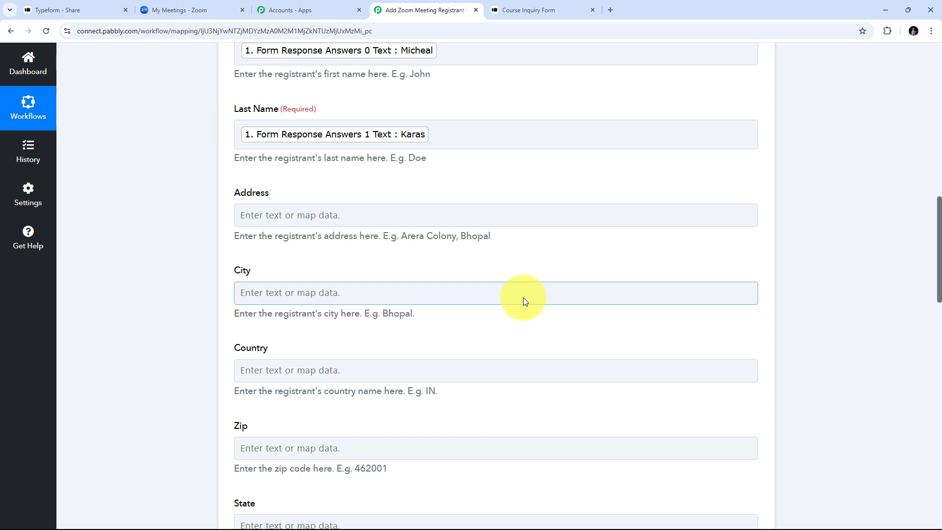
scroll(523, 297, up, 2)
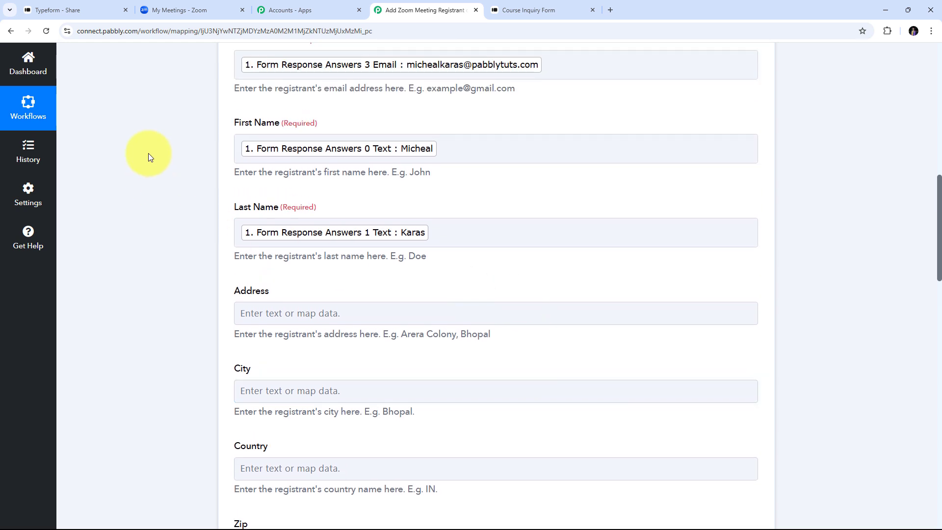
scroll(571, 221, down, 2)
scroll(572, 225, down, 5)
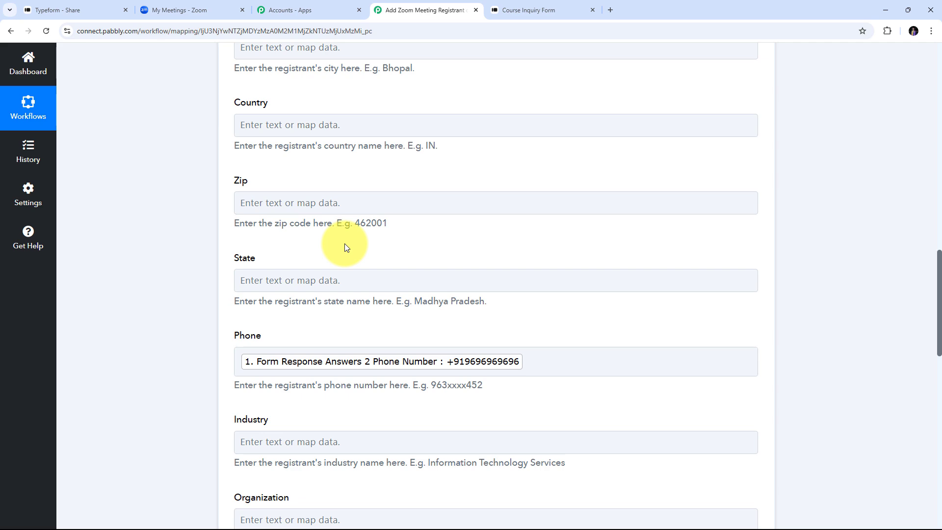
Step: Save and test the add-registrant step, getting a registrant response for the Marketing meeting
click(554, 204)
scroll(559, 209, up, 1)
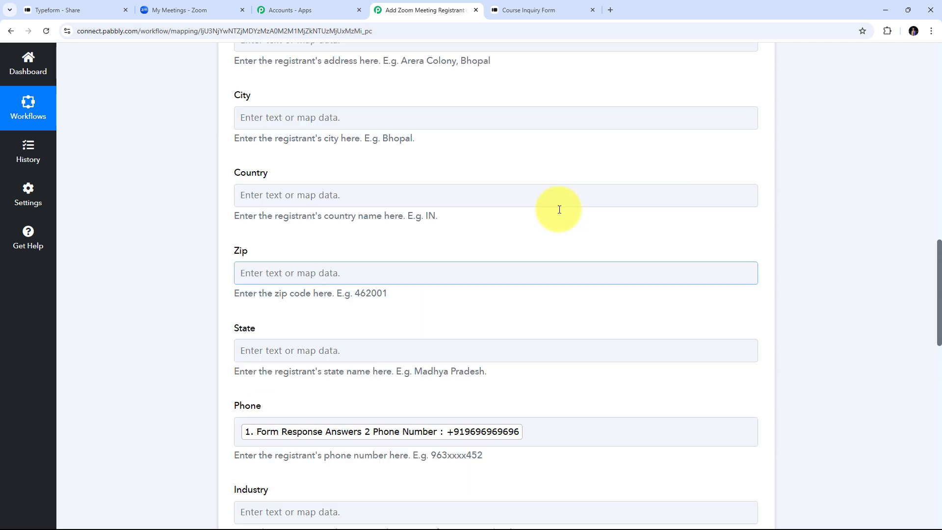
scroll(559, 210, down, 15)
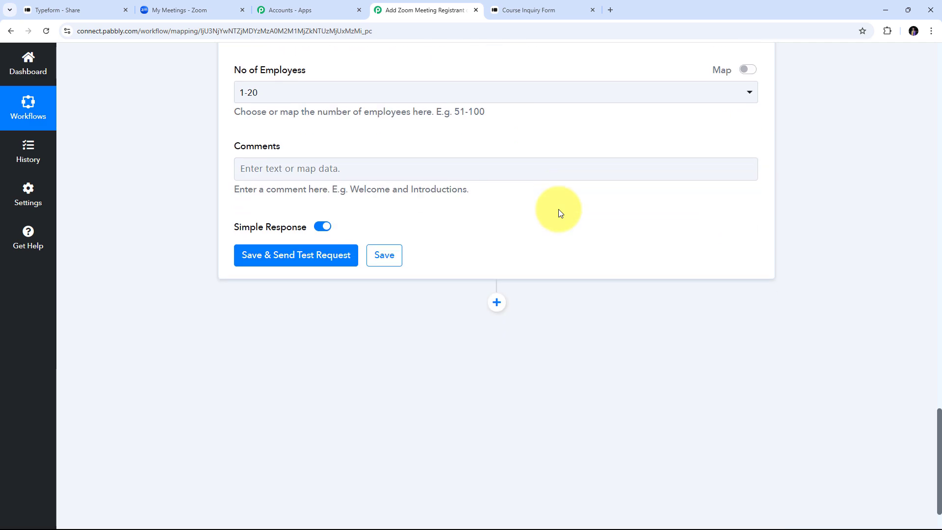
scroll(344, 302, down, 1)
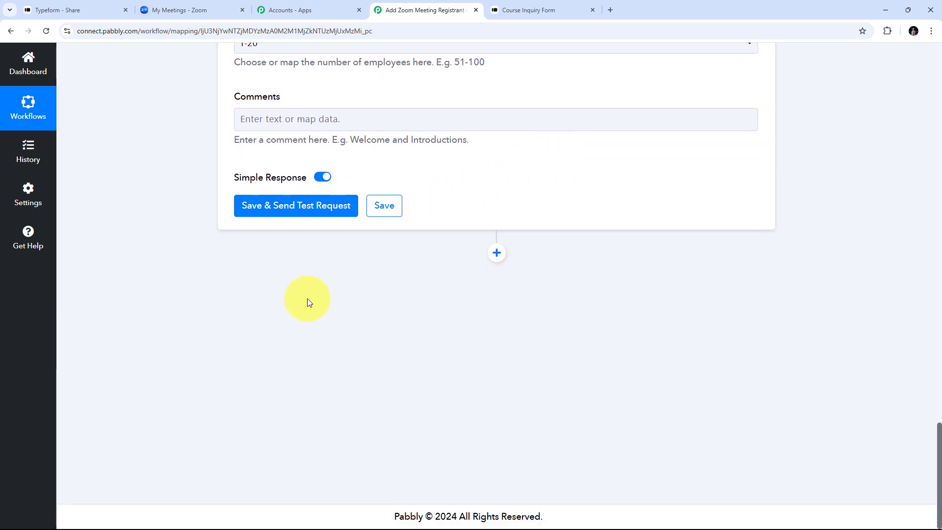
click(295, 210)
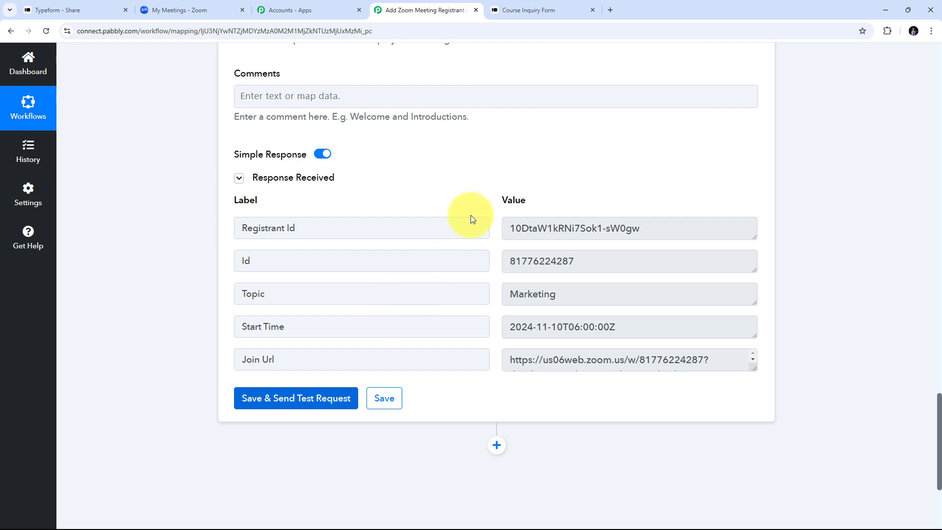
click(193, 6)
Step: Dismiss the survey popup and view the Marketing meeting's registrants, currently four entries
click(683, 166)
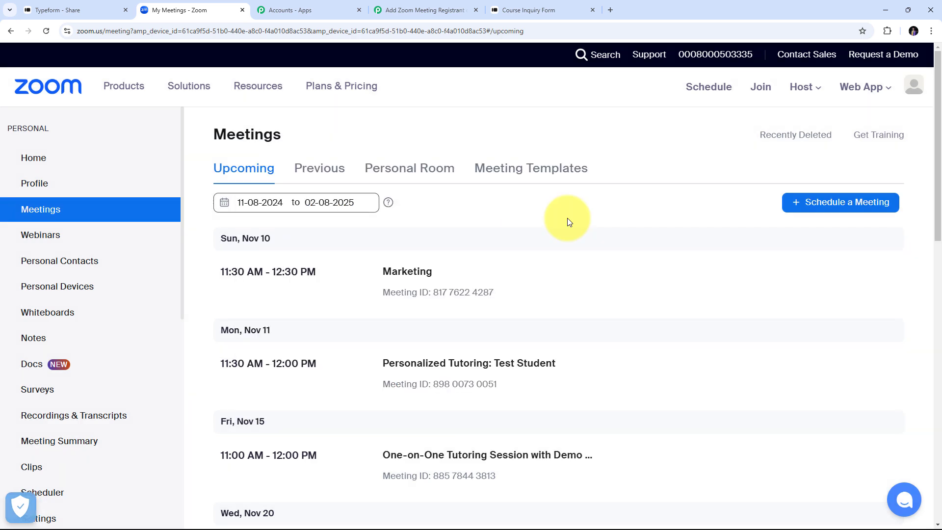
scroll(567, 218, down, 2)
scroll(567, 218, down, 3)
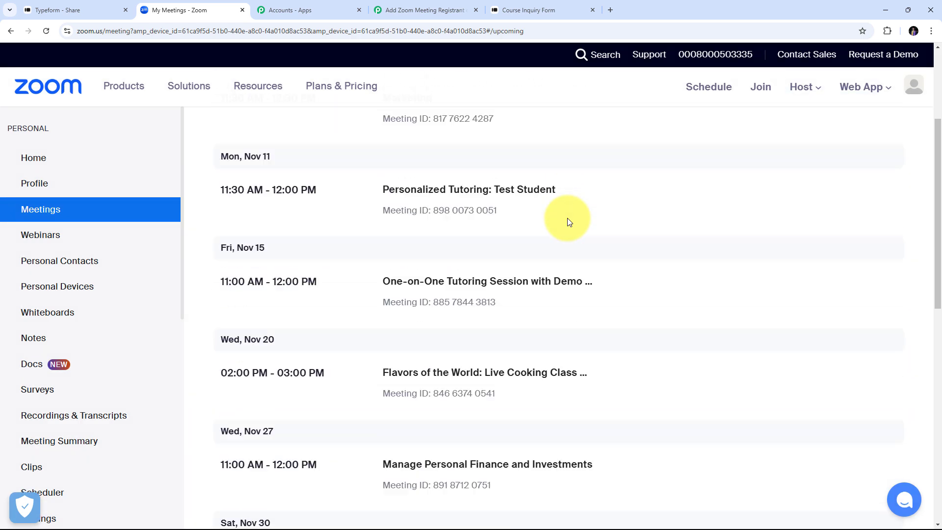
scroll(567, 217, up, 1)
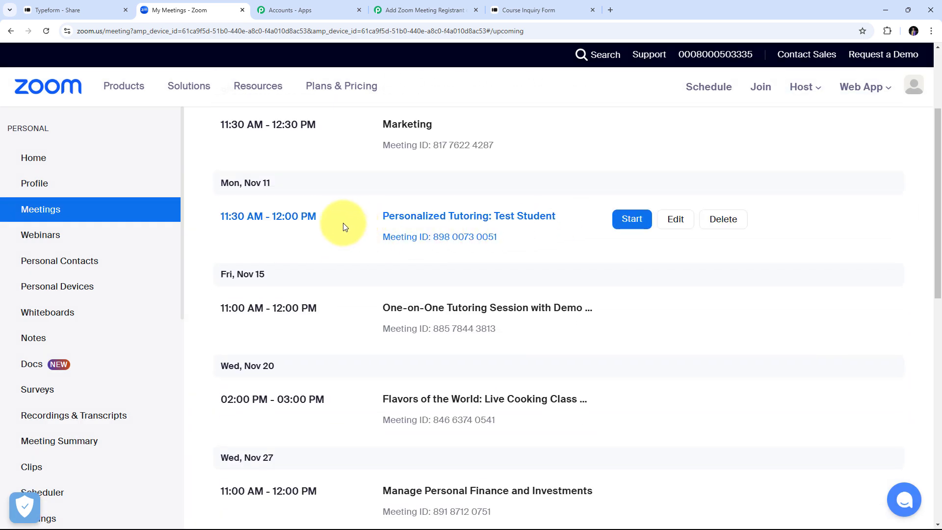
click(416, 225)
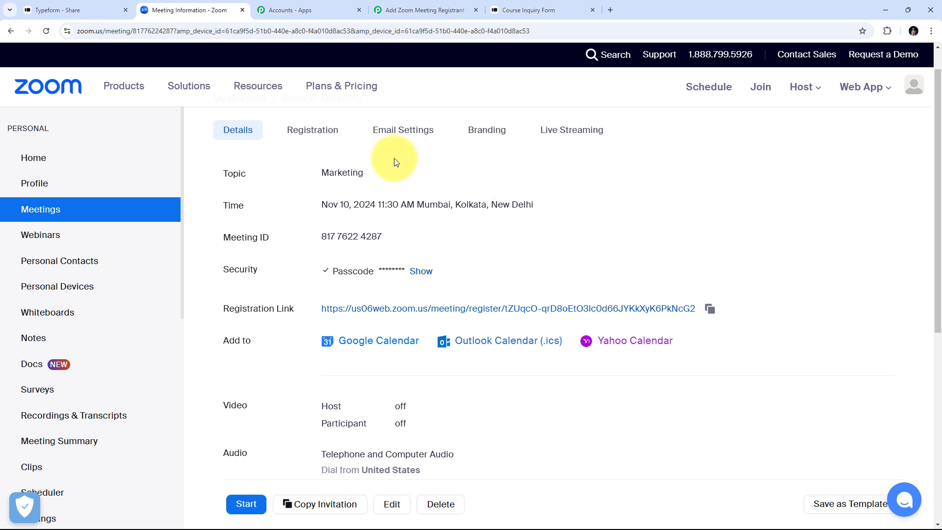
click(320, 139)
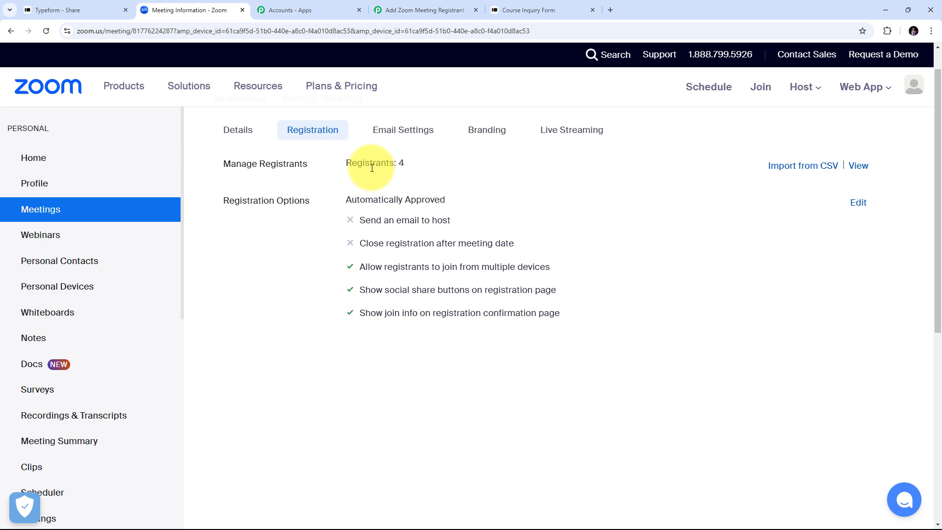
click(860, 167)
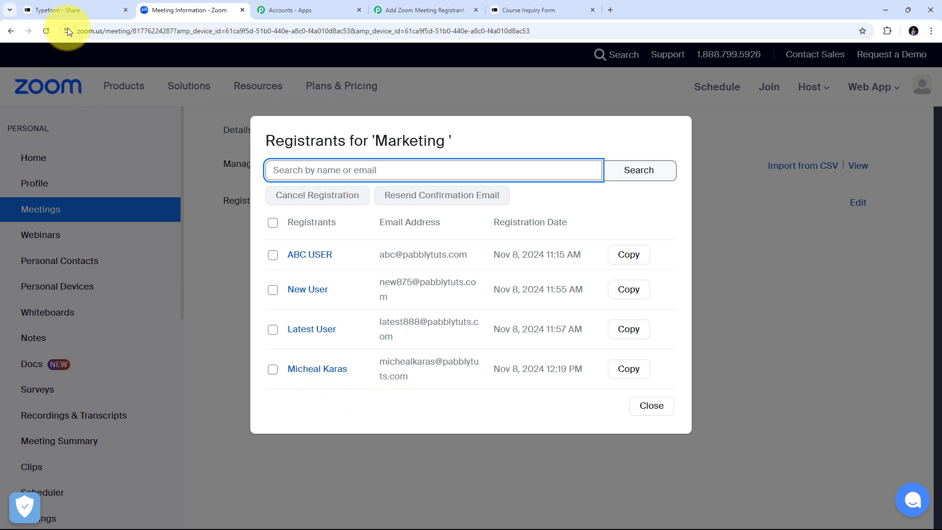
Step: Copy the Course Inquiry Form's share link and load it in a new tab
click(67, 7)
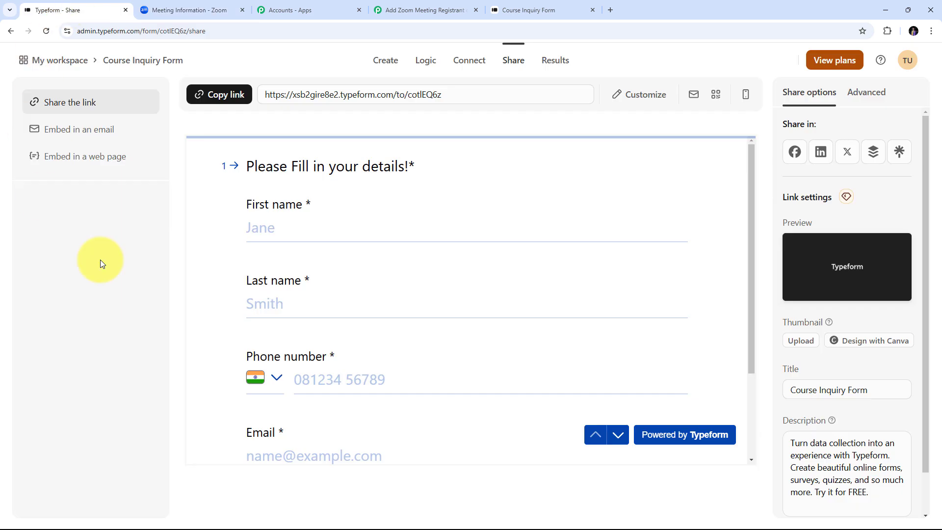
click(224, 98)
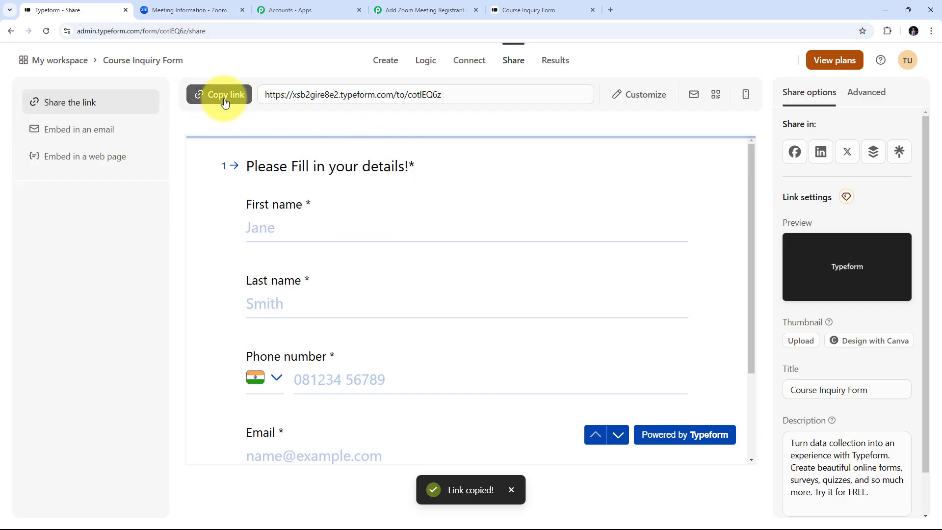
click(608, 11)
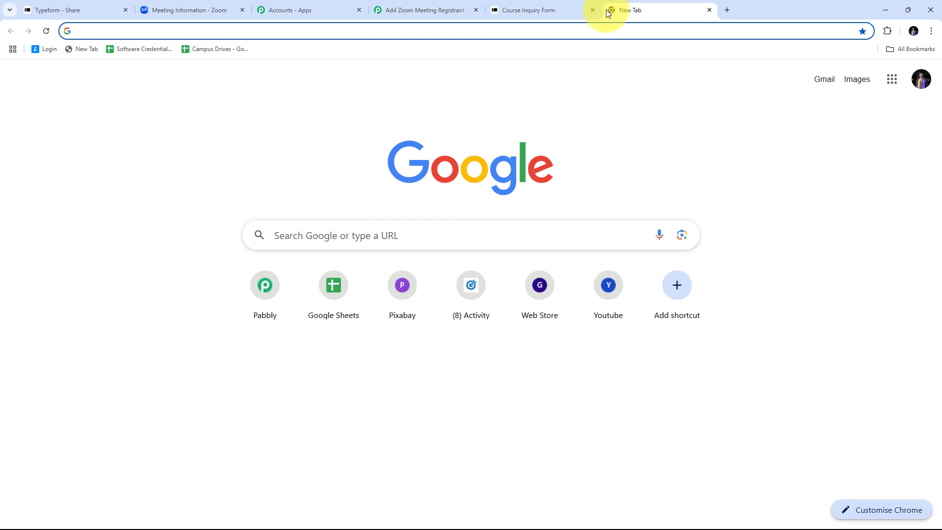
key(ctrl+v)
key(Return)
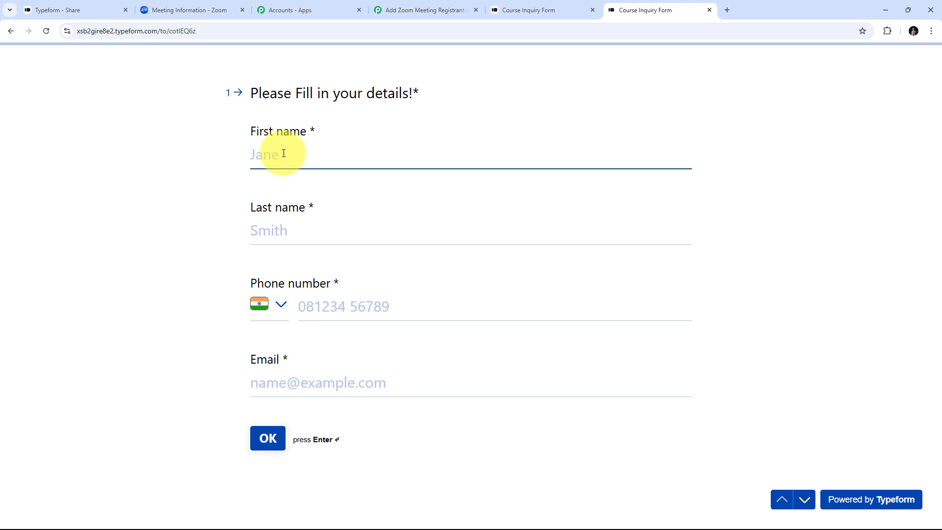
Step: Fill in the contact's first and last name, phone number and e-mail, then continue
text(John)
key(Tab)
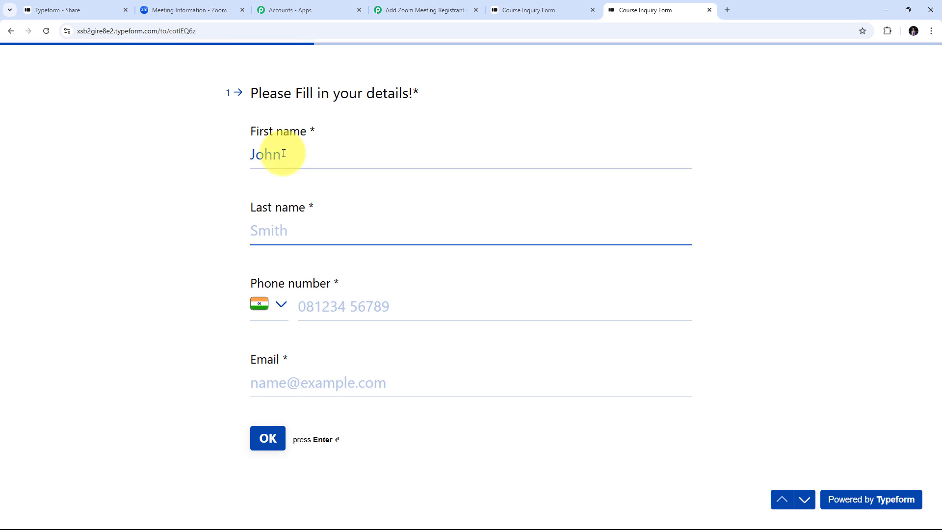
text(Doe)
key(Tab)
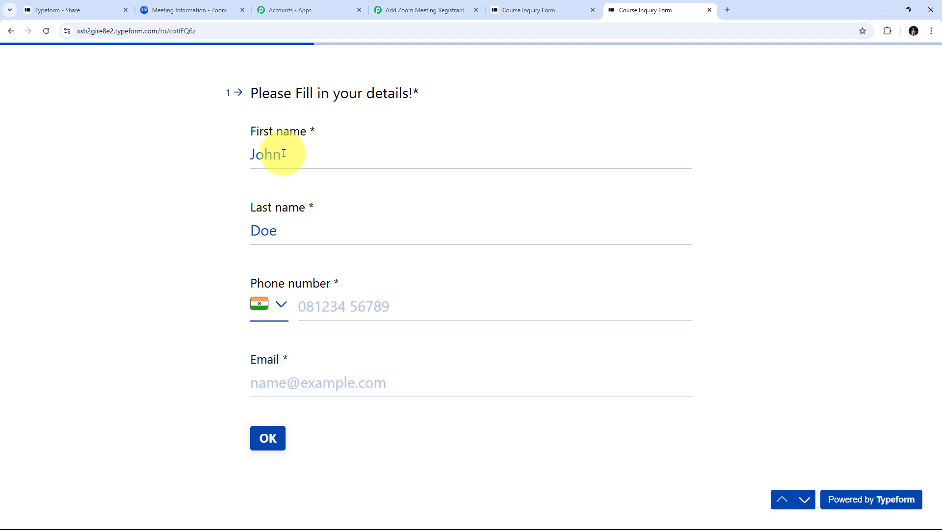
key(Tab)
text(95959 59595)
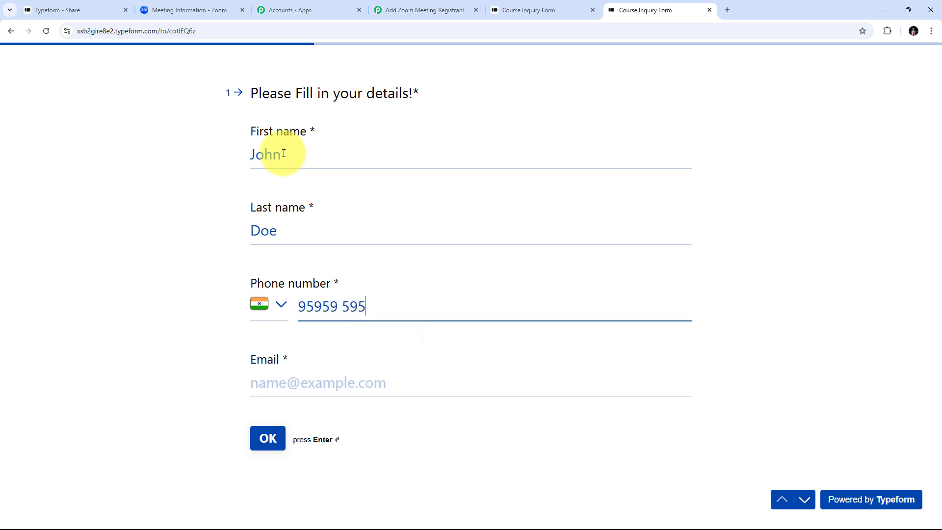
key(Tab)
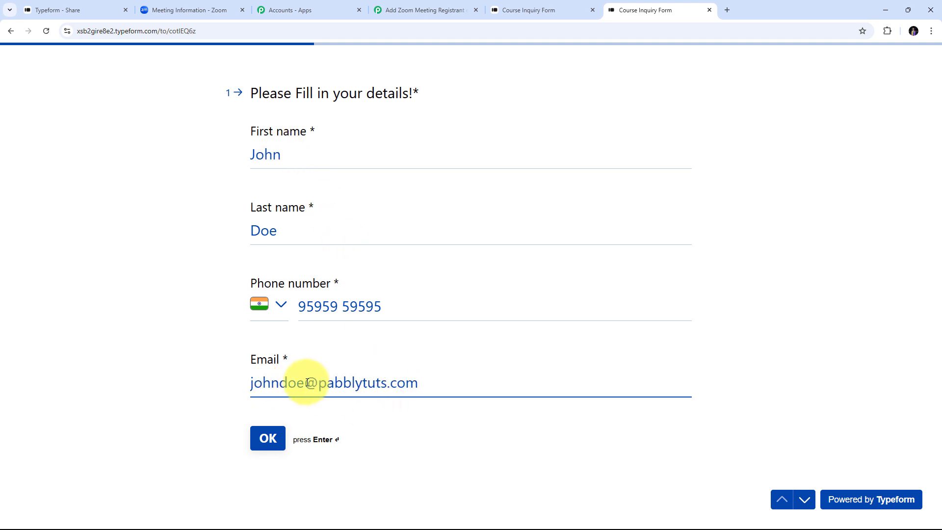
click(265, 438)
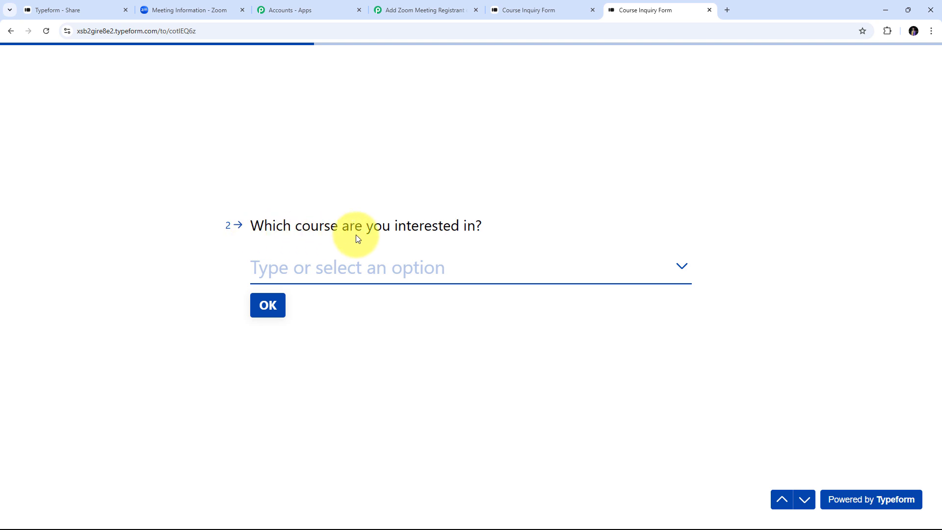
Step: Choose Business Management & Leadership as the course and submit the response
click(405, 274)
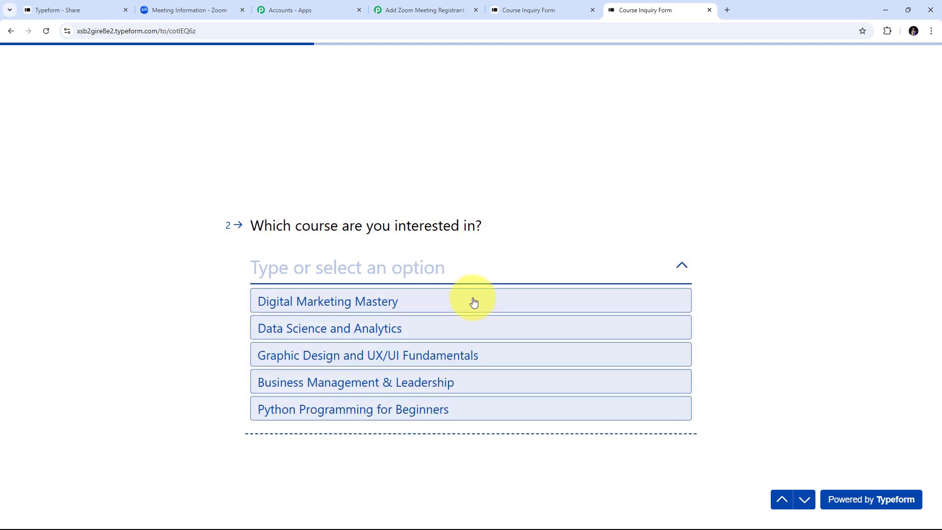
click(306, 382)
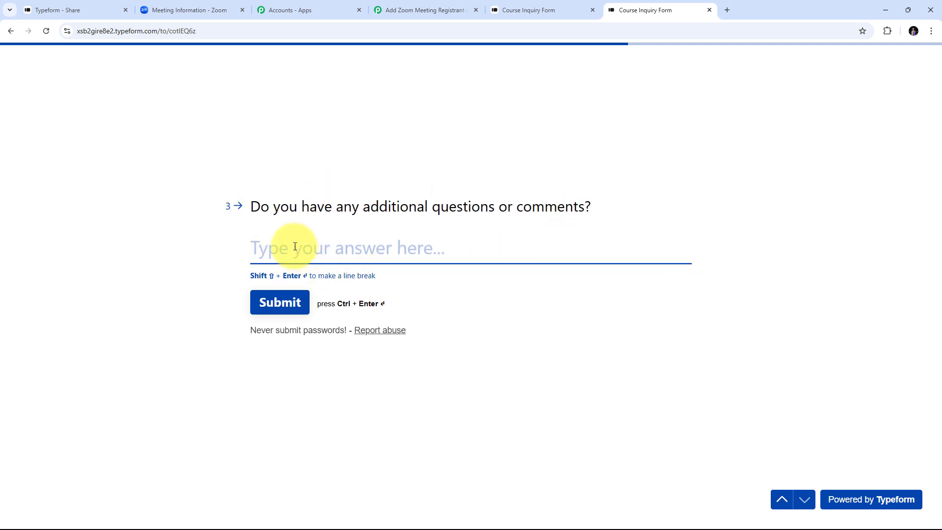
click(283, 304)
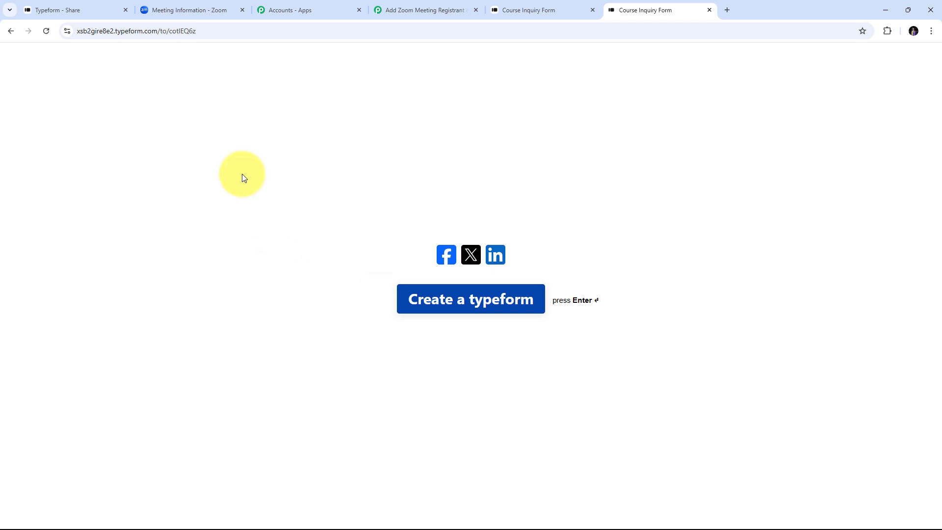
Step: Reload the Zoom Marketing meeting and view its registrants, now five including the new submitter
click(199, 9)
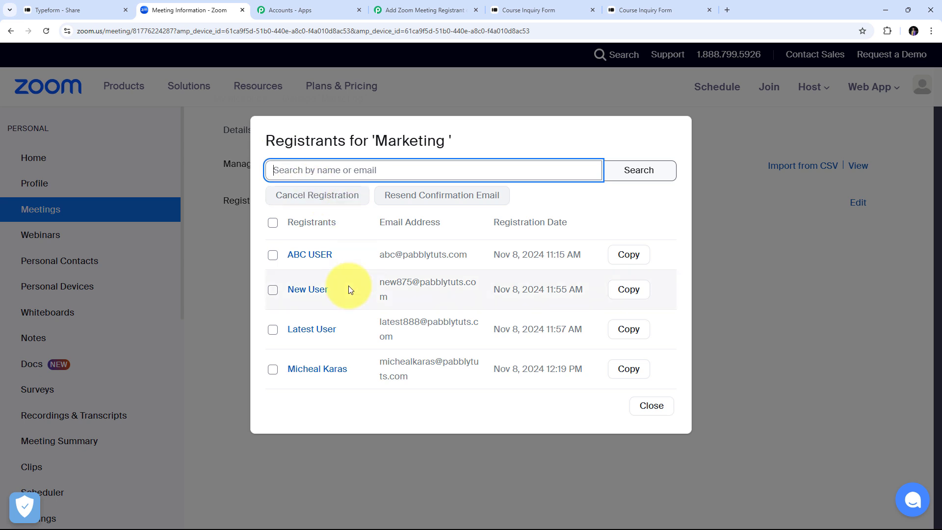
click(44, 31)
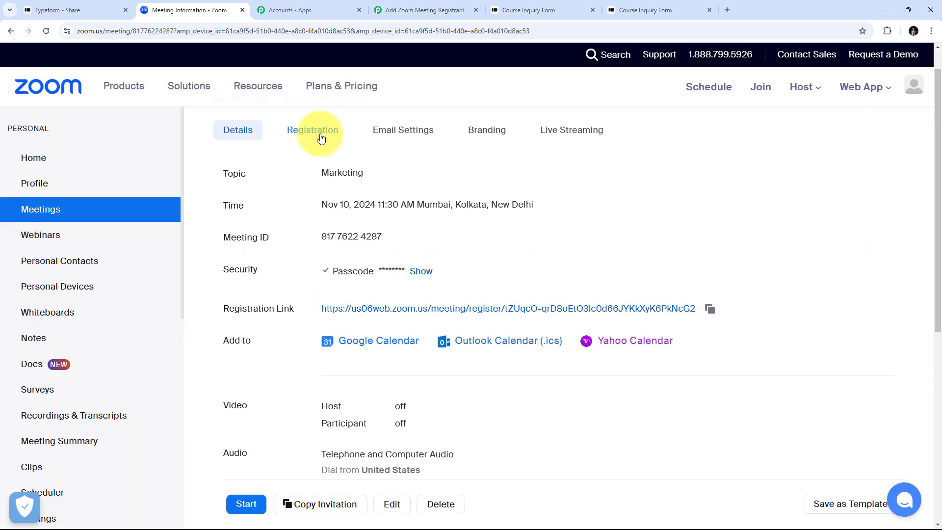
click(322, 137)
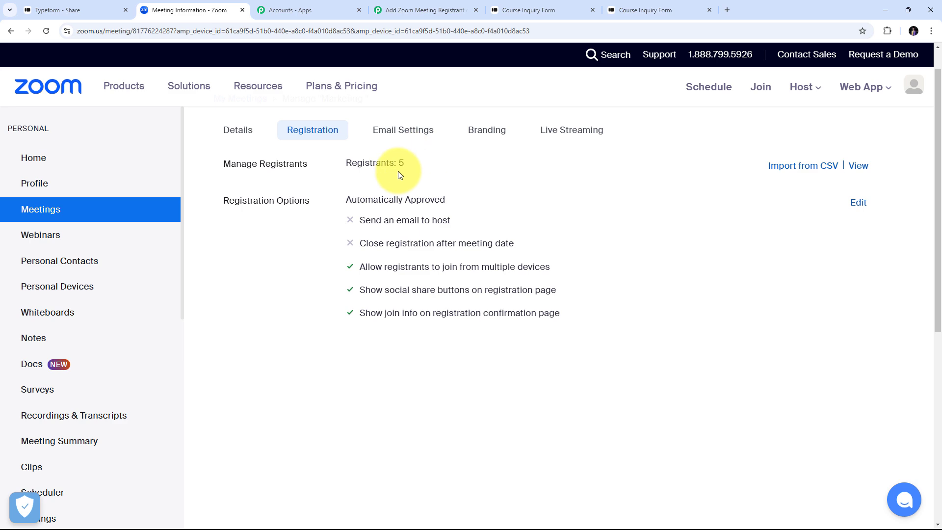
click(857, 167)
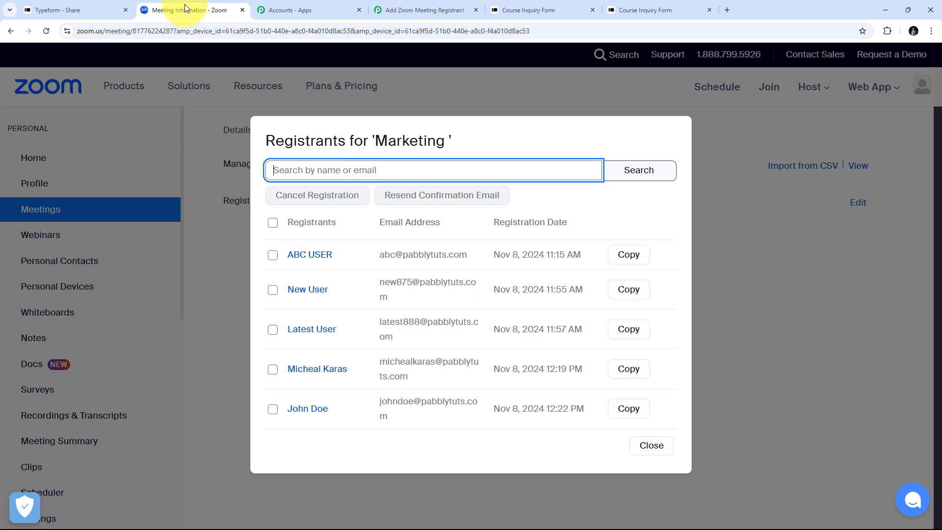
Step: Return to the Add Zoom Meeting Registrant workflow, confirming it is switched ON
click(407, 6)
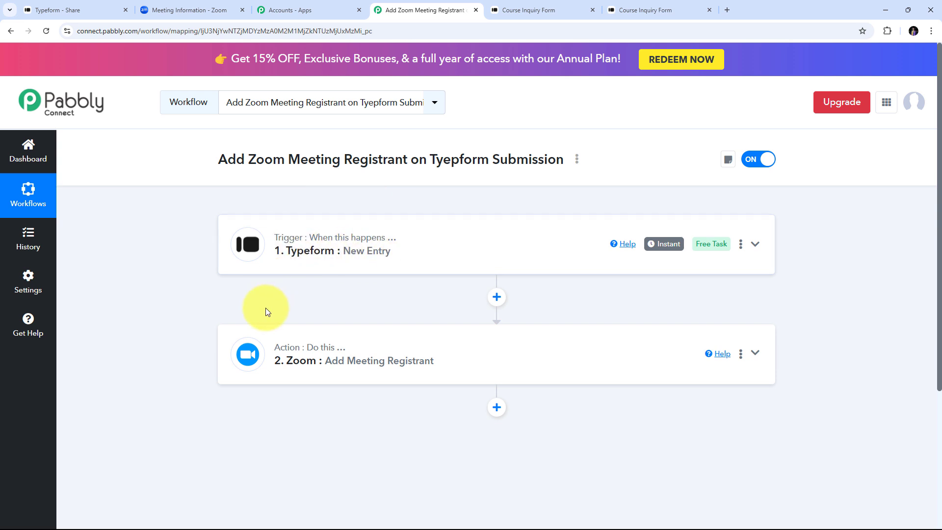
mouse_move(285, 348)
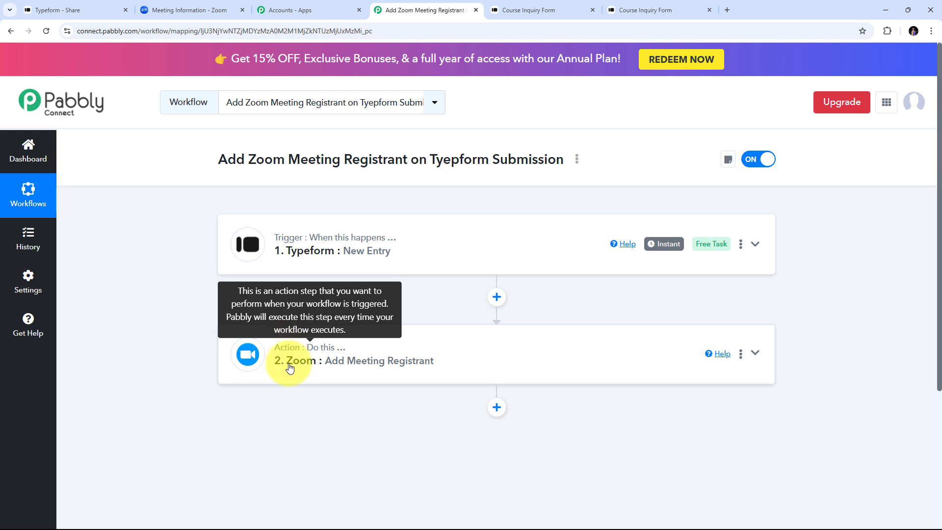